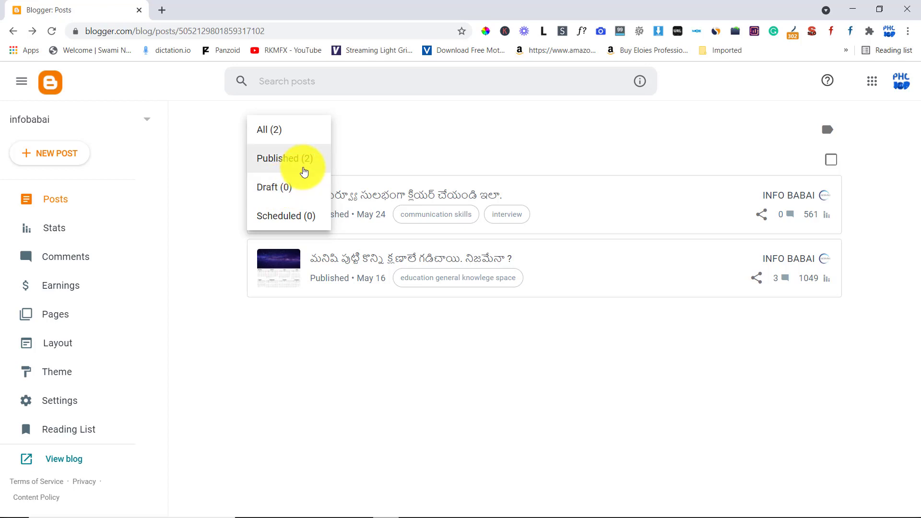
Close the post status filter without changing it, and collapse and restore the main navigation sidebar.
{"action": "left_click", "coordinate": [419, 115]}
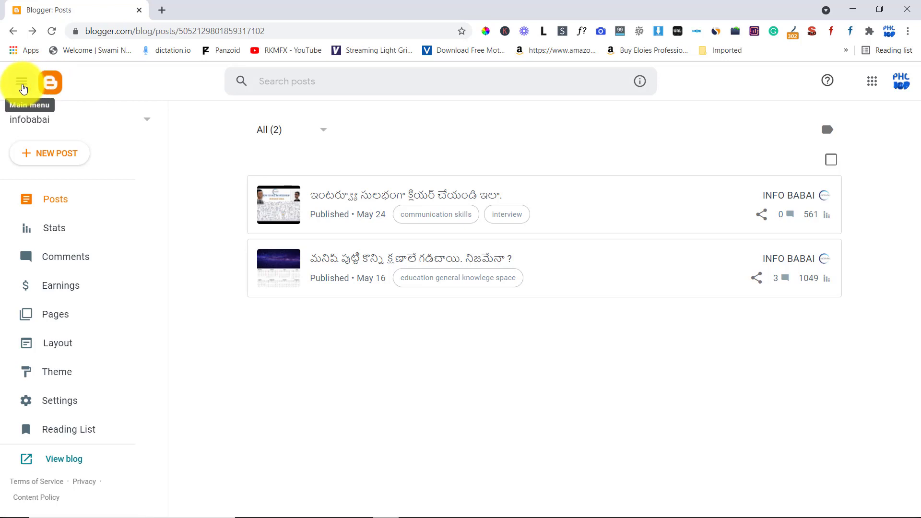
{"action": "left_click", "coordinate": [26, 87]}
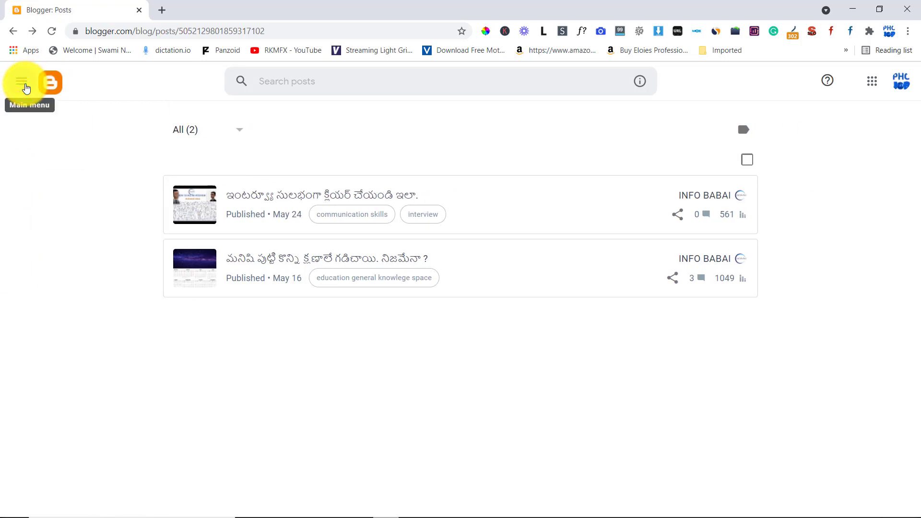
{"action": "left_click", "coordinate": [26, 88]}
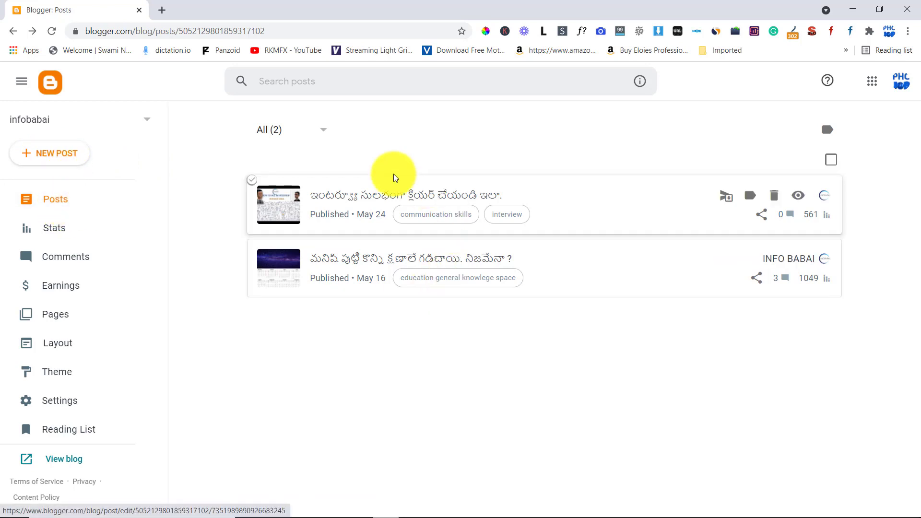
Open the blog's Stats overview and examine the view totals, latest post chart, and post and page view lists.
{"action": "left_click", "coordinate": [36, 231]}
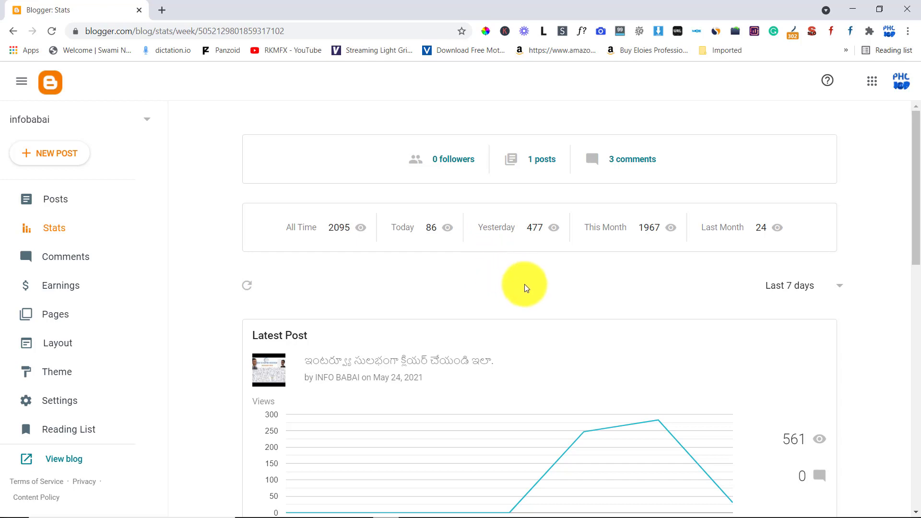
{"action": "scroll", "coordinate": [529, 286], "scroll_direction": "down", "scroll_amount": 6}
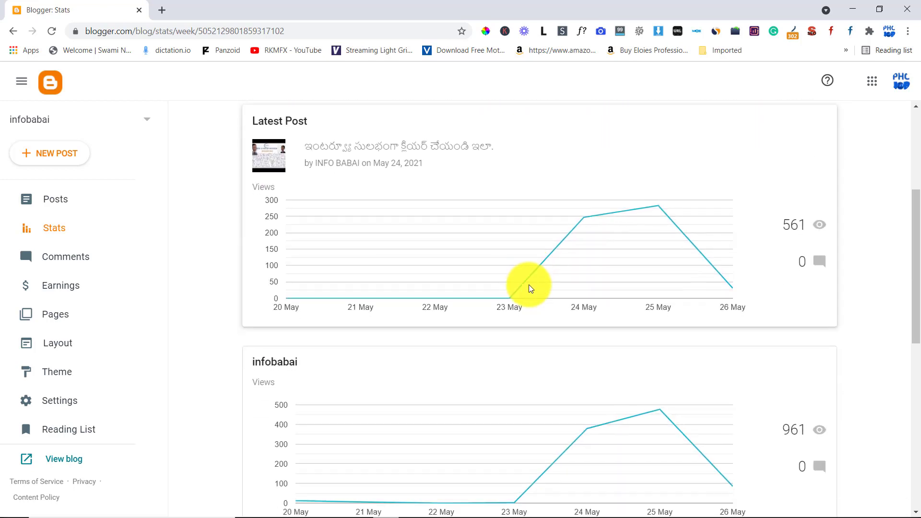
{"action": "scroll", "coordinate": [530, 288], "scroll_direction": "down", "scroll_amount": 7}
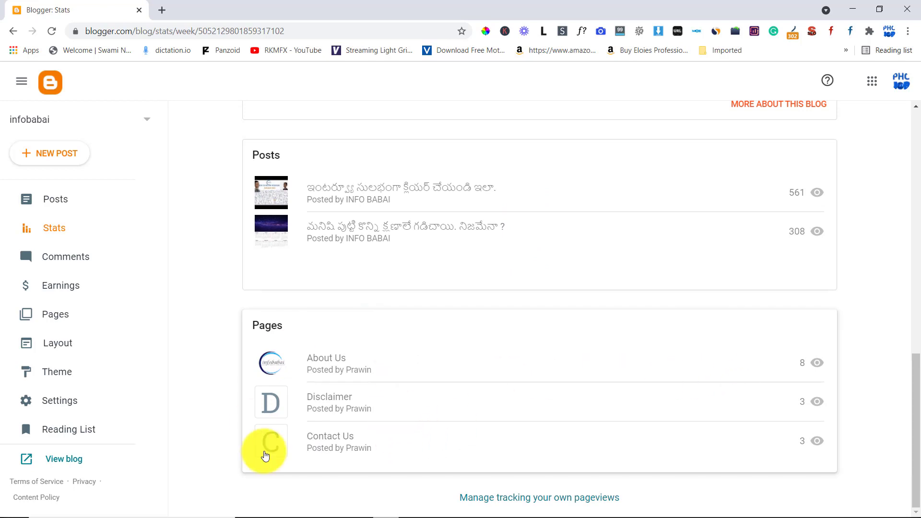
{"action": "scroll", "coordinate": [529, 355], "scroll_direction": "up", "scroll_amount": 5}
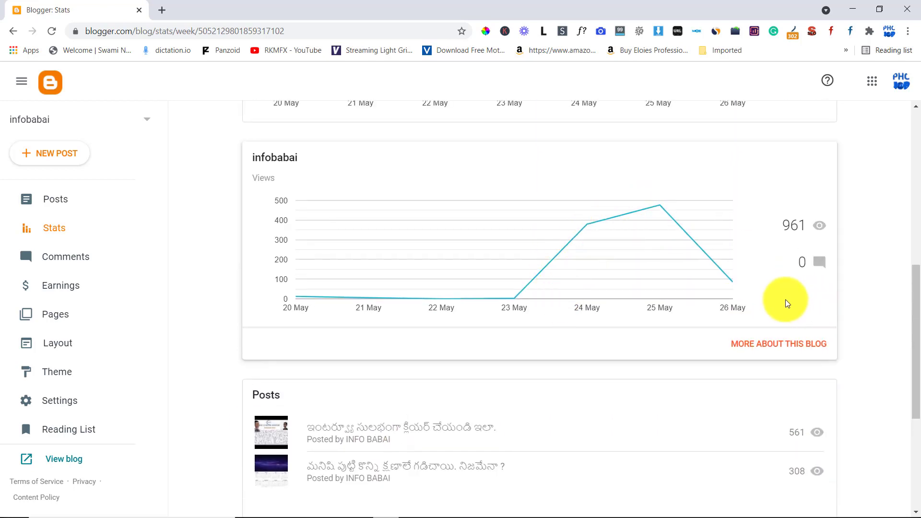
{"action": "scroll", "coordinate": [785, 299], "scroll_direction": "up", "scroll_amount": 4}
{"action": "scroll", "coordinate": [783, 294], "scroll_direction": "down", "scroll_amount": 4}
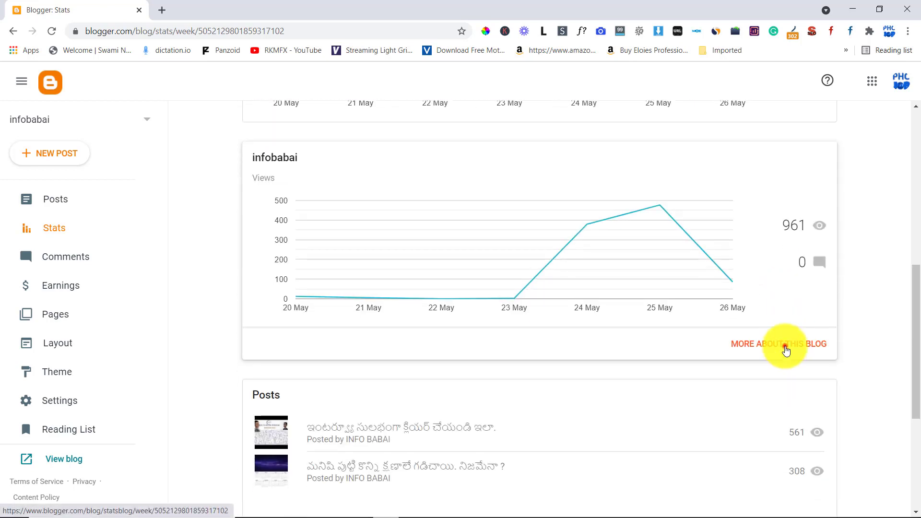
Open the detailed statistics for the whole blog and examine the top referrers and top referring URLs.
{"action": "left_click", "coordinate": [783, 345]}
{"action": "scroll", "coordinate": [395, 259], "scroll_direction": "down", "scroll_amount": 5}
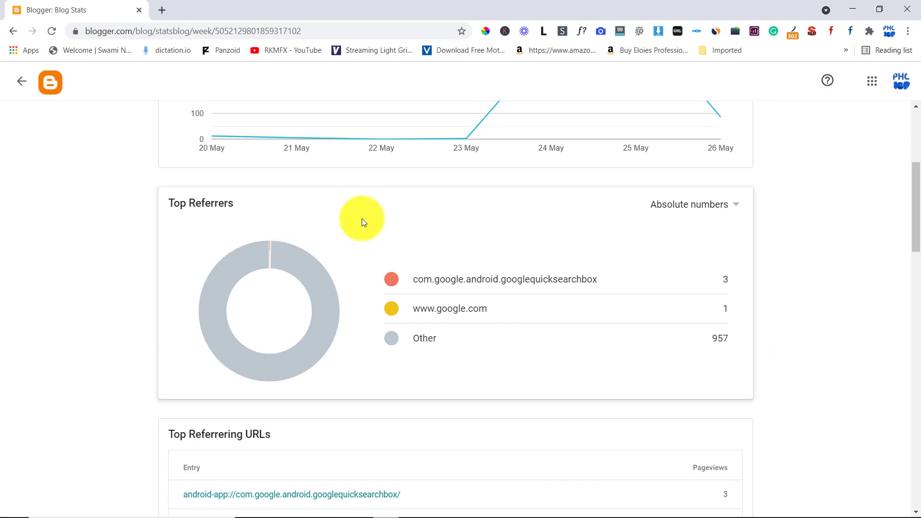
{"action": "left_click_drag", "start_coordinate": [420, 277], "coordinate": [493, 312]}
{"action": "left_click", "coordinate": [466, 315]}
{"action": "left_click", "coordinate": [425, 334]}
{"action": "left_click_drag", "start_coordinate": [712, 347], "coordinate": [728, 346]}
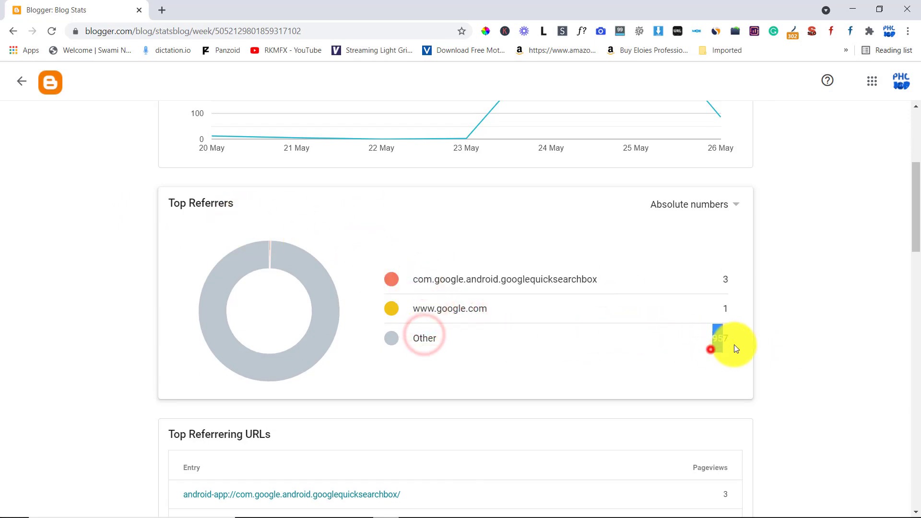
{"action": "scroll", "coordinate": [593, 345], "scroll_direction": "down", "scroll_amount": 3}
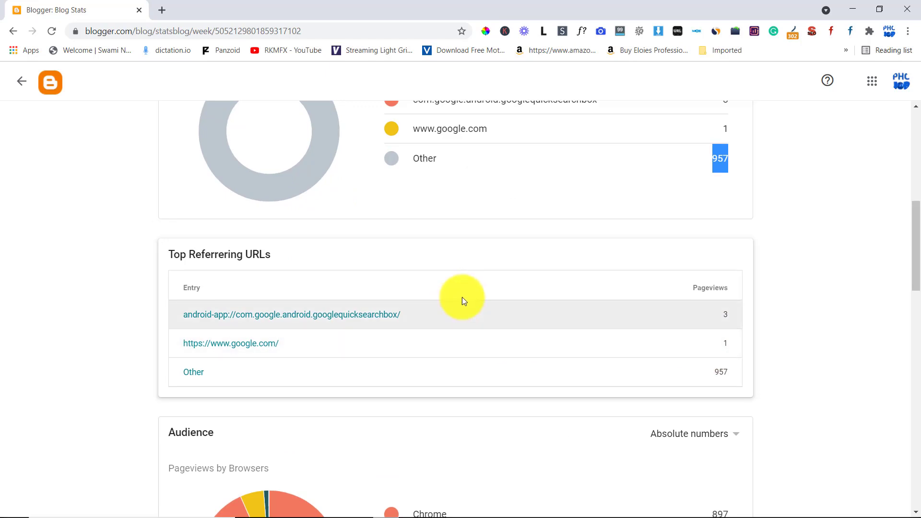
Examine the audience breakdown of pageviews by browser and by operating system.
{"action": "scroll", "coordinate": [368, 297], "scroll_direction": "down", "scroll_amount": 5}
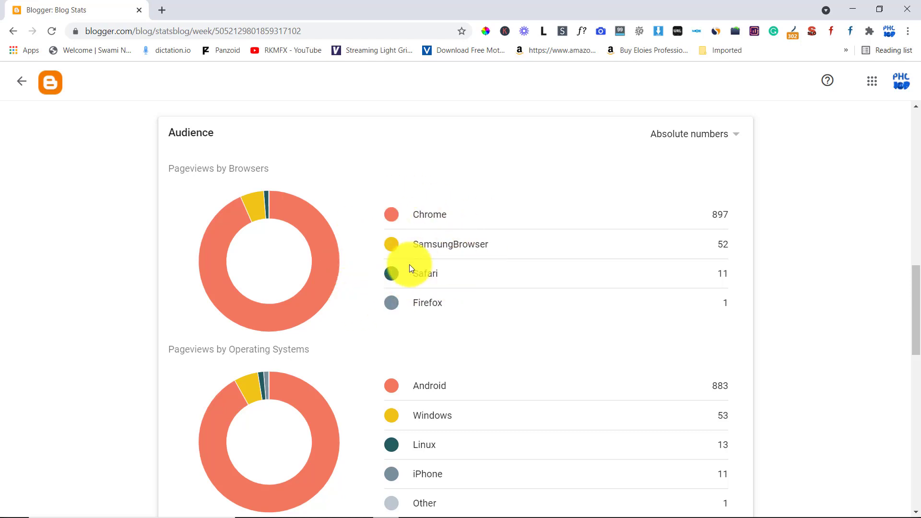
{"action": "scroll", "coordinate": [258, 377], "scroll_direction": "down", "scroll_amount": 1}
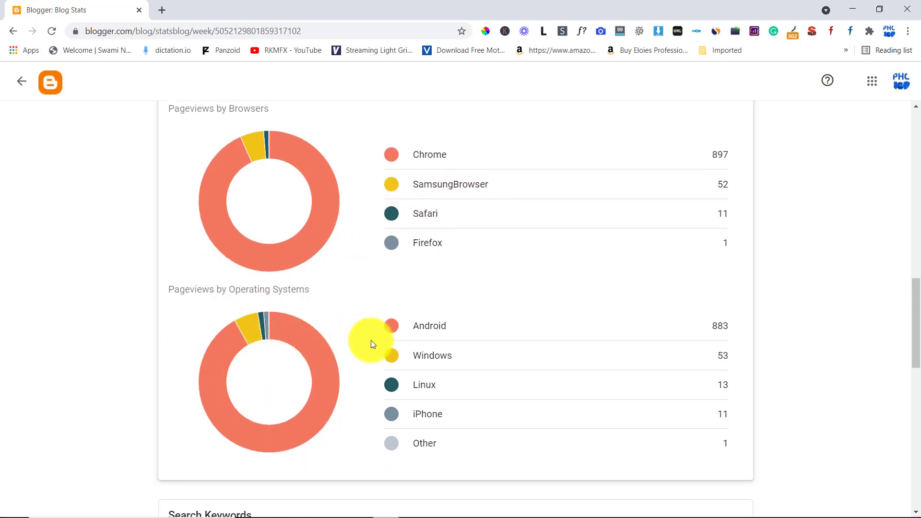
{"action": "scroll", "coordinate": [372, 342], "scroll_direction": "down", "scroll_amount": 2}
{"action": "scroll", "coordinate": [384, 341], "scroll_direction": "down", "scroll_amount": 2}
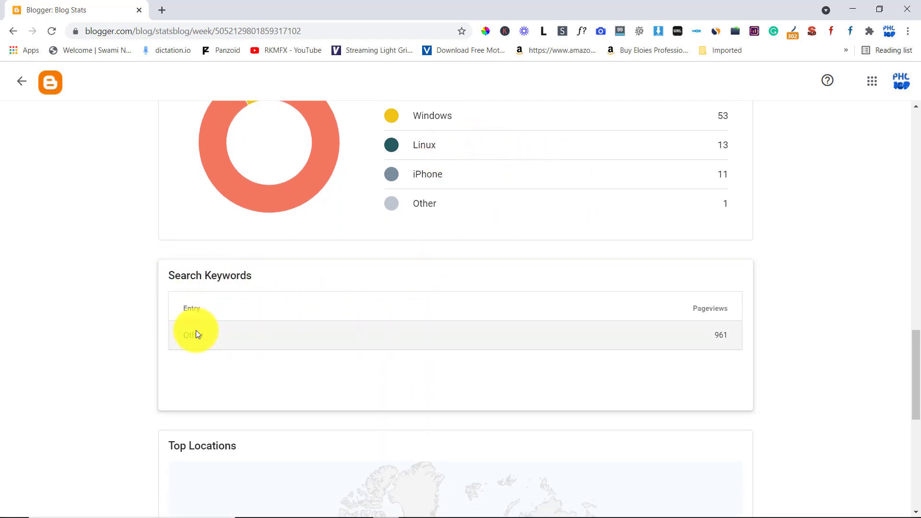
Review the search keywords and the top locations map and country list, and return to the Stats overview.
{"action": "left_click", "coordinate": [229, 340]}
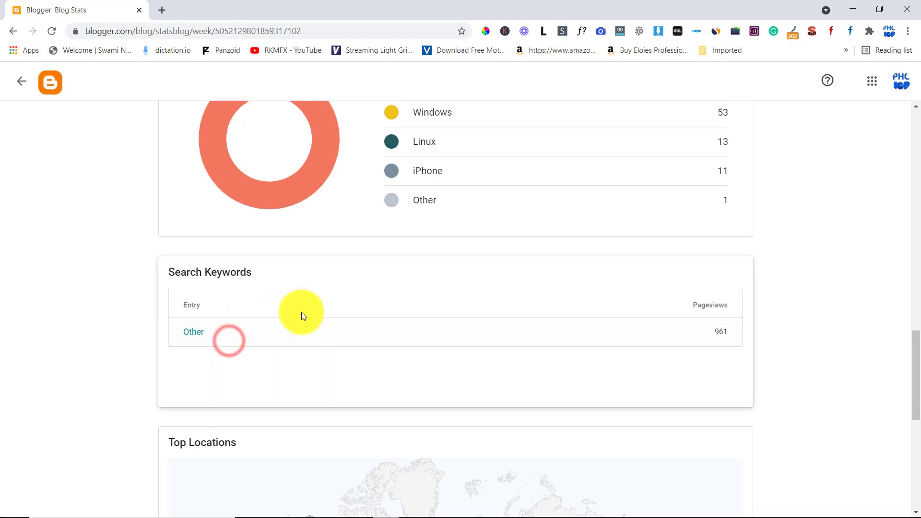
{"action": "scroll", "coordinate": [301, 312], "scroll_direction": "down", "scroll_amount": 3}
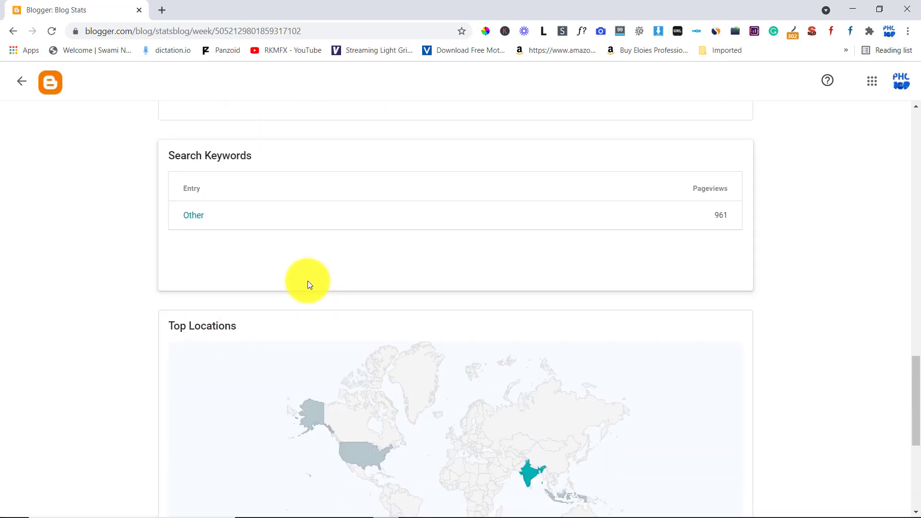
{"action": "scroll", "coordinate": [307, 280], "scroll_direction": "down", "scroll_amount": 3}
{"action": "scroll", "coordinate": [295, 162], "scroll_direction": "up", "scroll_amount": 4}
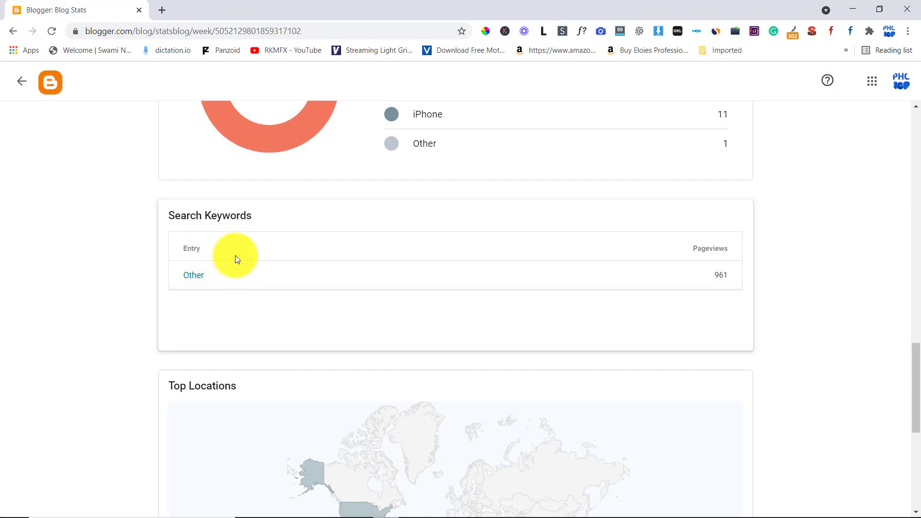
{"action": "scroll", "coordinate": [235, 257], "scroll_direction": "down", "scroll_amount": 5}
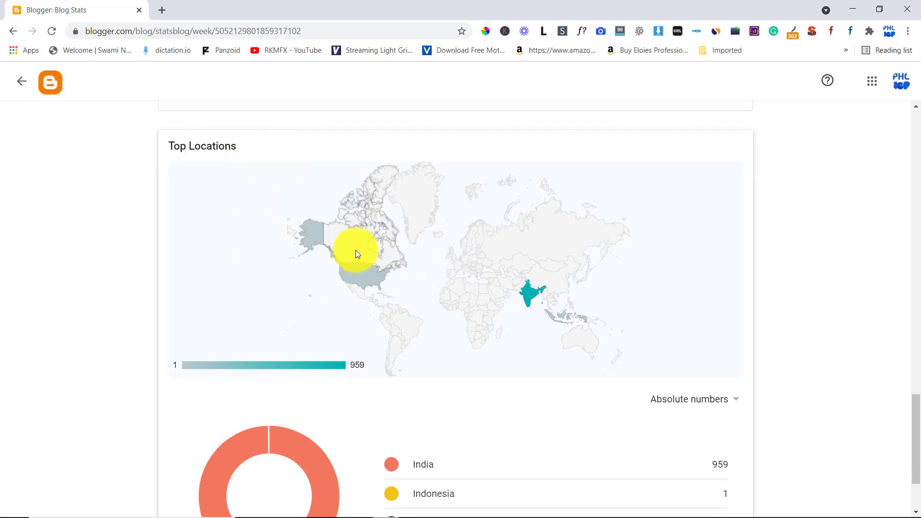
{"action": "mouse_move", "coordinate": [532, 298]}
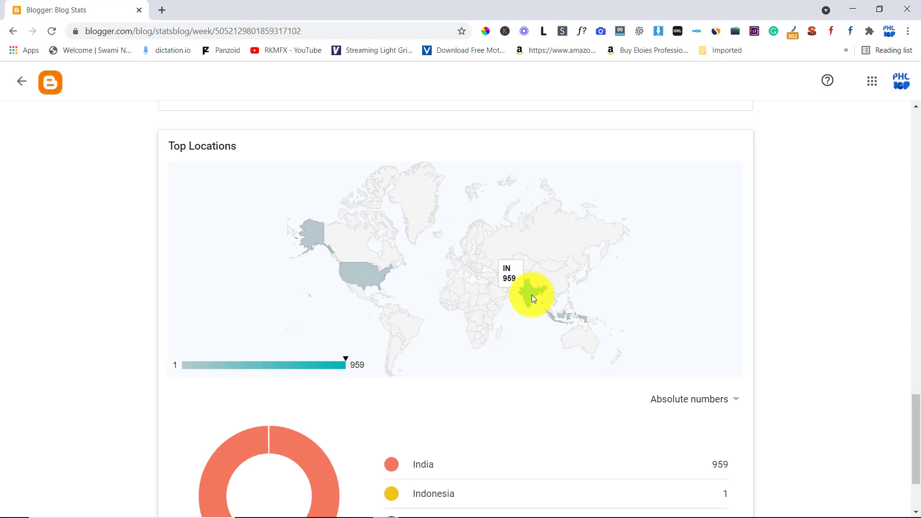
{"action": "scroll", "coordinate": [498, 329], "scroll_direction": "down", "scroll_amount": 2}
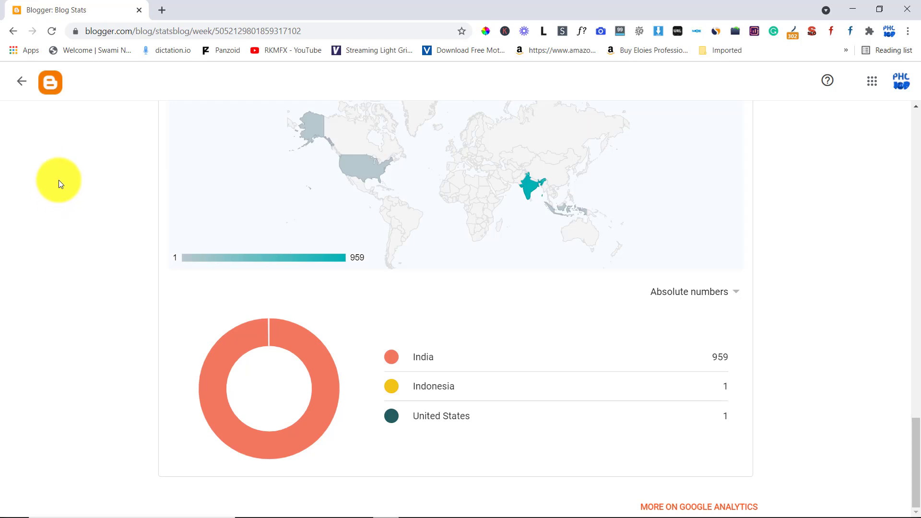
{"action": "left_click", "coordinate": [16, 87]}
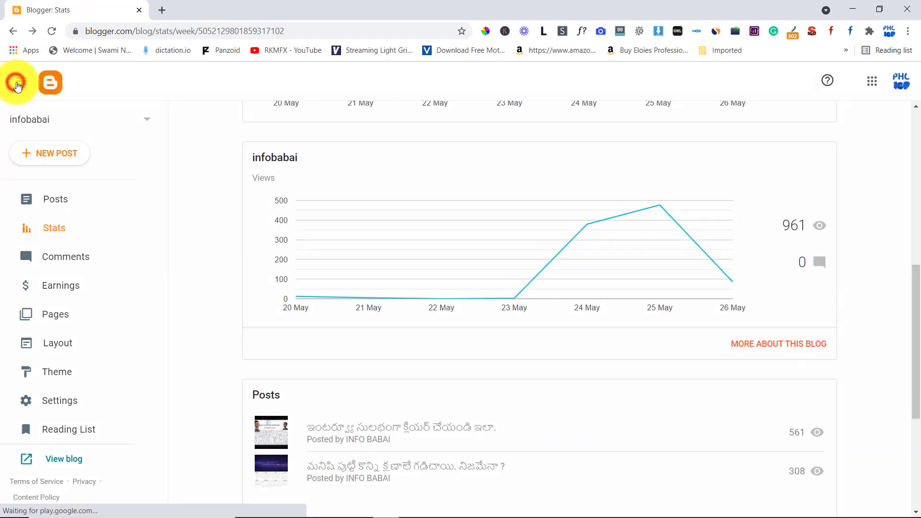
{"action": "scroll", "coordinate": [433, 349], "scroll_direction": "down", "scroll_amount": 5}
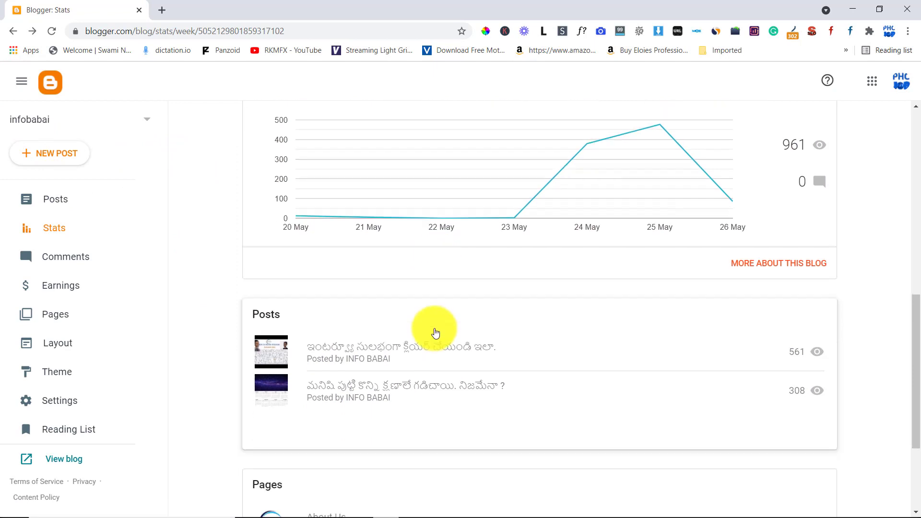
Open the blog's Comments and view the available comment status filters, keeping all comments listed.
{"action": "left_click", "coordinate": [52, 254]}
{"action": "left_click", "coordinate": [353, 135]}
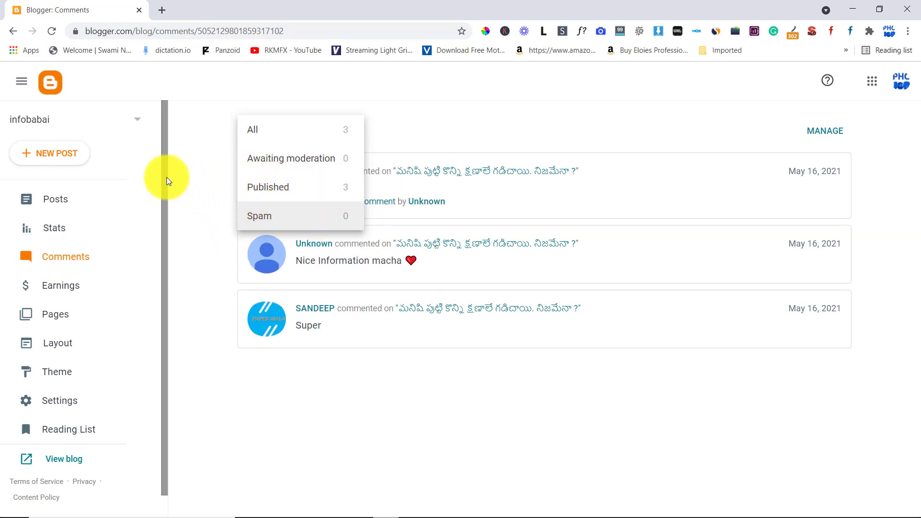
{"action": "left_click", "coordinate": [186, 178]}
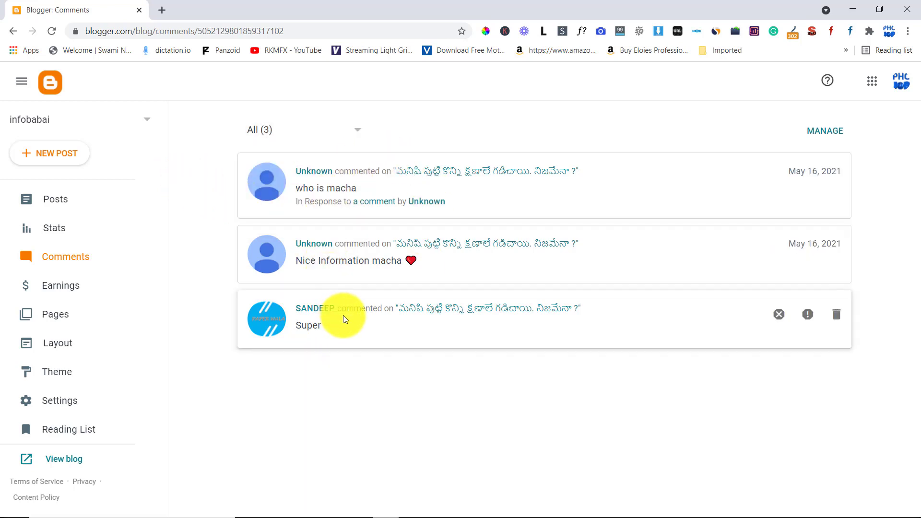
Try the bulk comment management mode by selecting and deselecting all comments, and leave it without acting on any.
{"action": "left_click", "coordinate": [826, 131]}
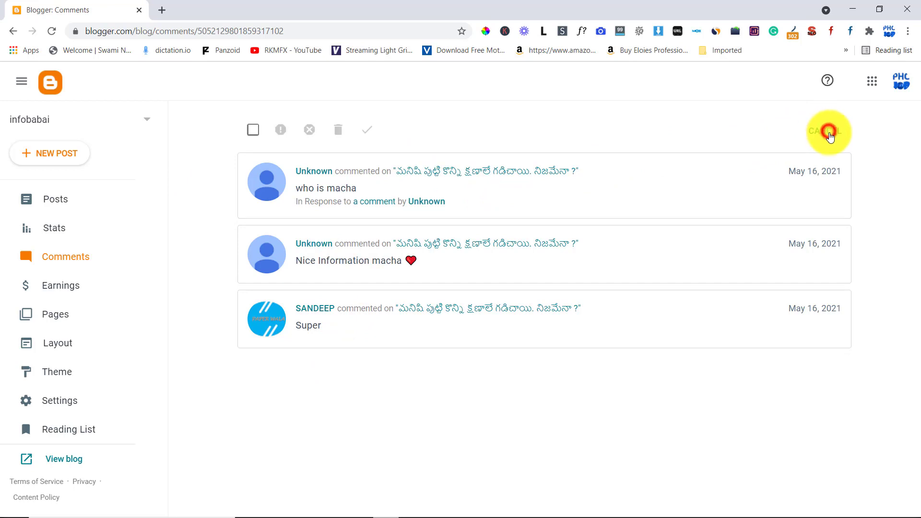
{"action": "left_click", "coordinate": [254, 132]}
{"action": "left_click", "coordinate": [253, 131]}
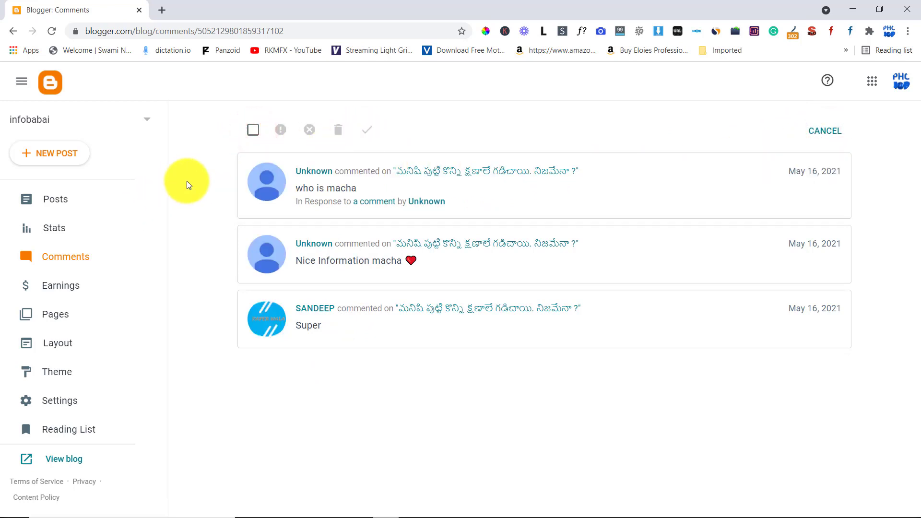
{"action": "left_click", "coordinate": [810, 131]}
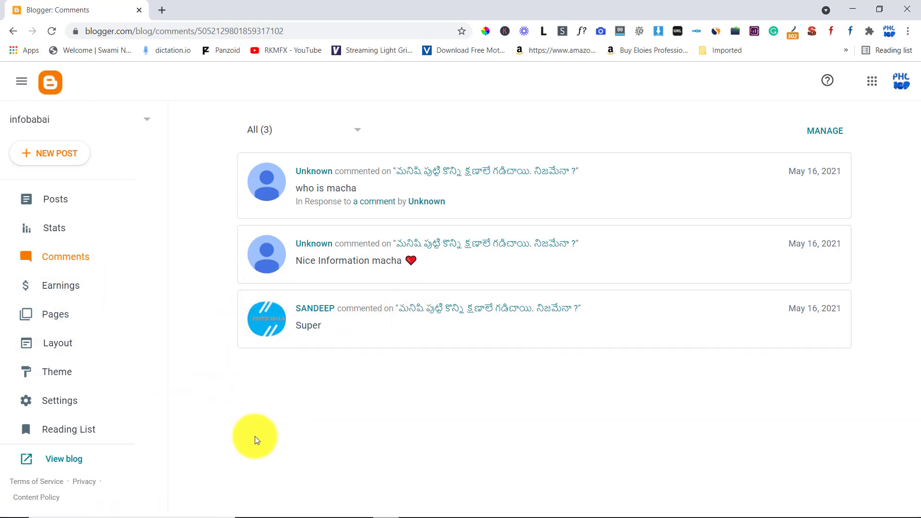
Open the Earnings section and review the AdSense account offer and its frequently asked questions.
{"action": "left_click", "coordinate": [58, 284]}
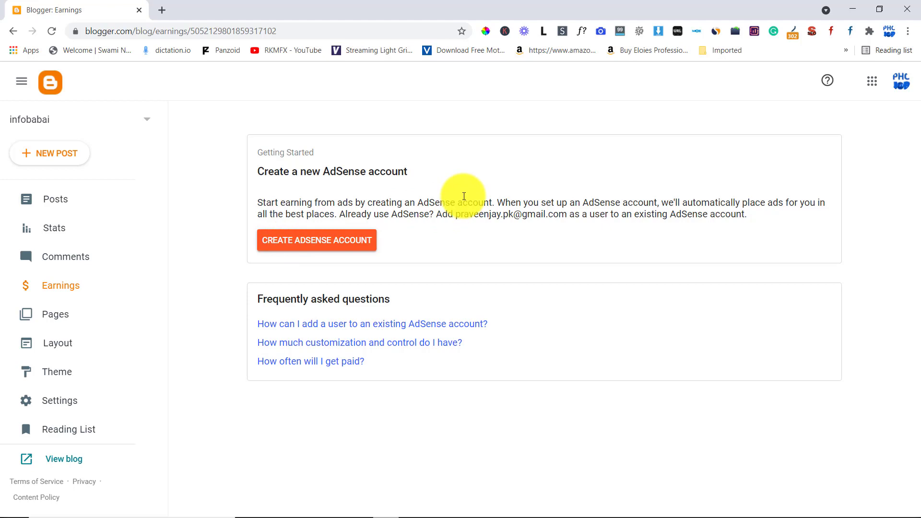
{"action": "left_click_drag", "start_coordinate": [250, 299], "coordinate": [376, 366]}
{"action": "left_click", "coordinate": [215, 308]}
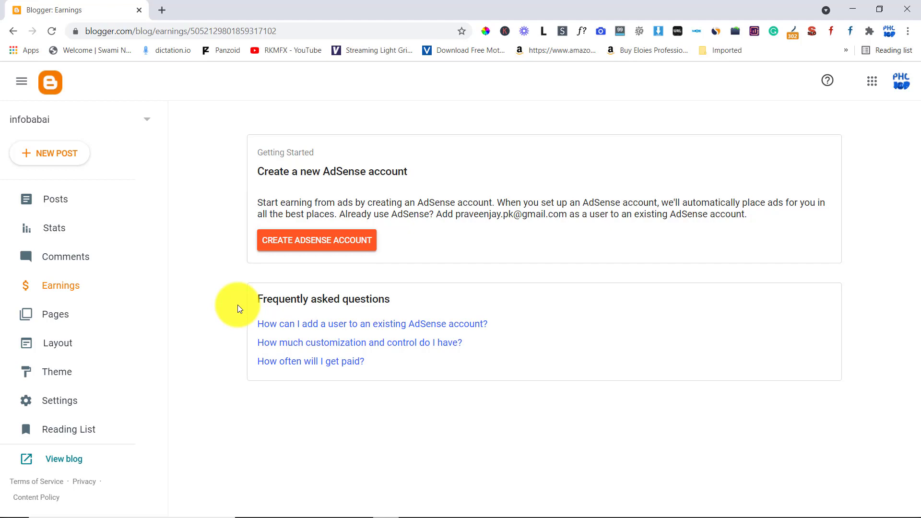
Open the blog's Pages and look through the list from About Us to Disclaimer.
{"action": "left_click", "coordinate": [88, 321]}
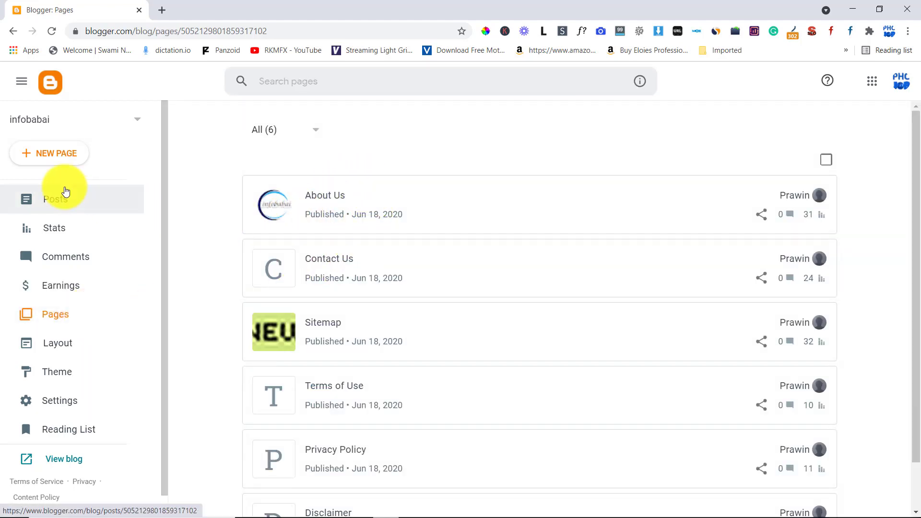
{"action": "mouse_move", "coordinate": [778, 206]}
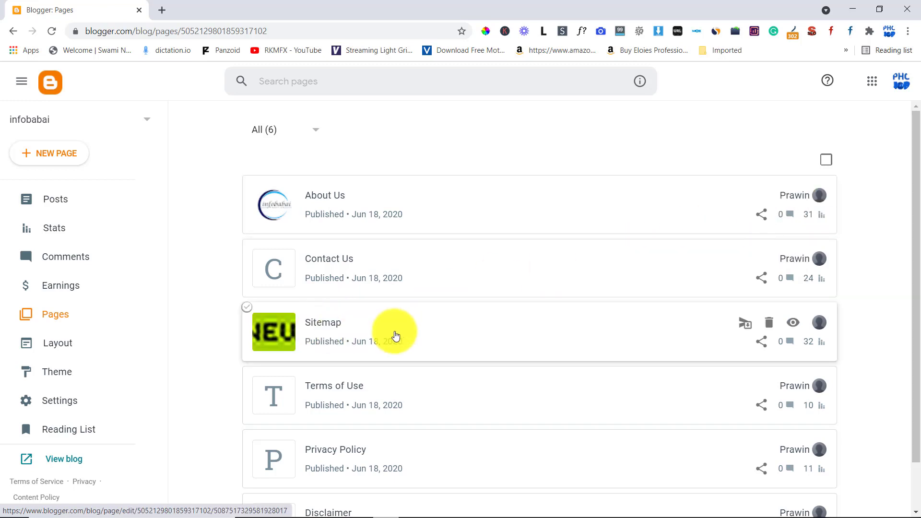
{"action": "scroll", "coordinate": [390, 374], "scroll_direction": "down", "scroll_amount": 1}
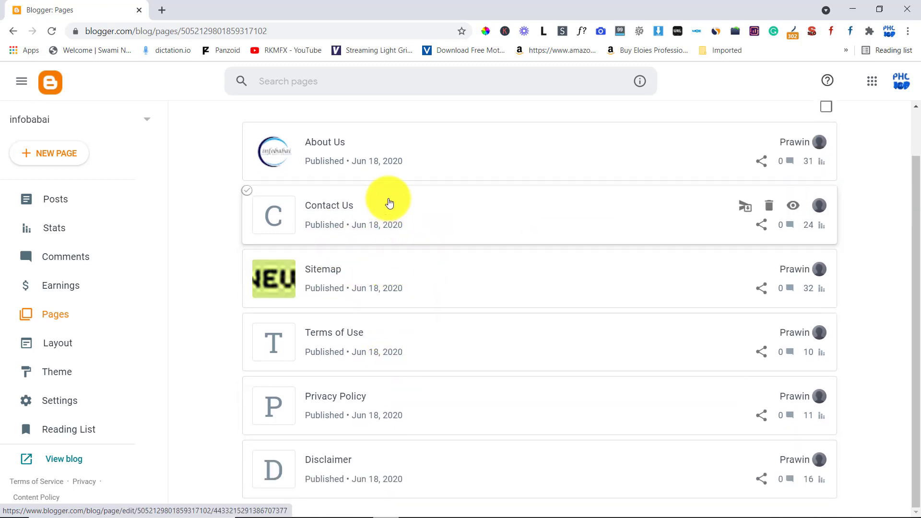
{"action": "scroll", "coordinate": [425, 293], "scroll_direction": "up", "scroll_amount": 1}
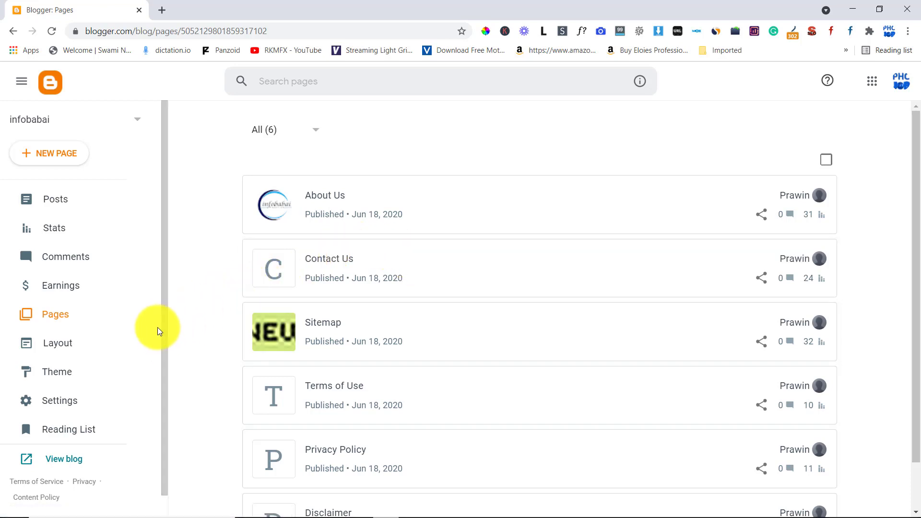
Open the blog's Layout and look through its gadget areas from Theme Options down to the footer widgets.
{"action": "left_click", "coordinate": [55, 344]}
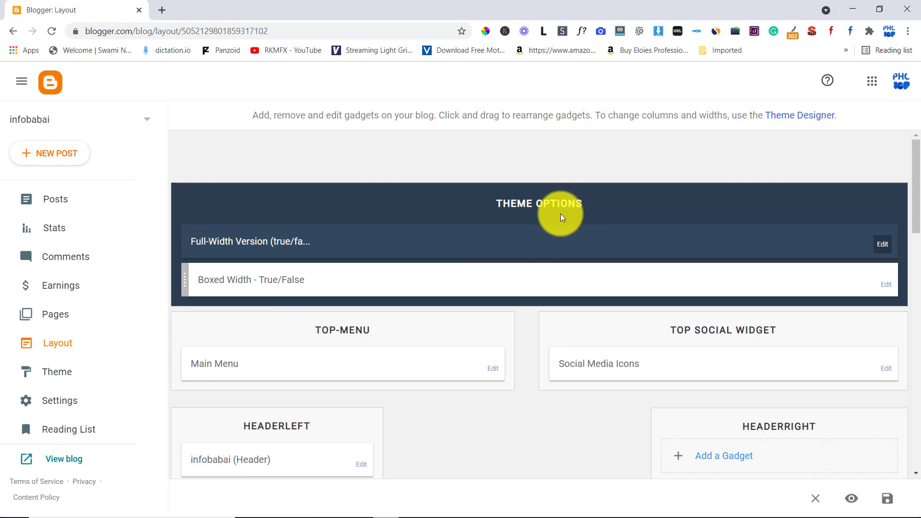
{"action": "scroll", "coordinate": [503, 291], "scroll_direction": "down", "scroll_amount": 4}
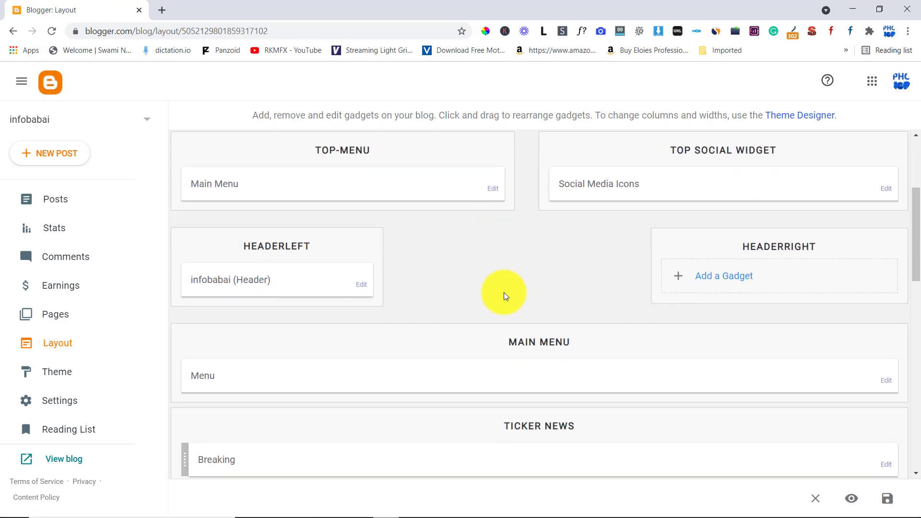
{"action": "scroll", "coordinate": [504, 296], "scroll_direction": "down", "scroll_amount": 1}
{"action": "scroll", "coordinate": [509, 294], "scroll_direction": "down", "scroll_amount": 4}
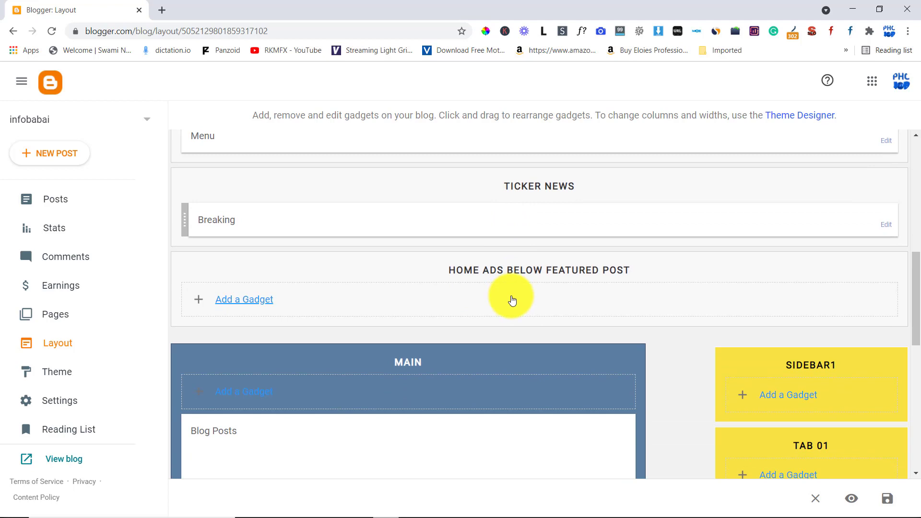
{"action": "scroll", "coordinate": [513, 293], "scroll_direction": "down", "scroll_amount": 3}
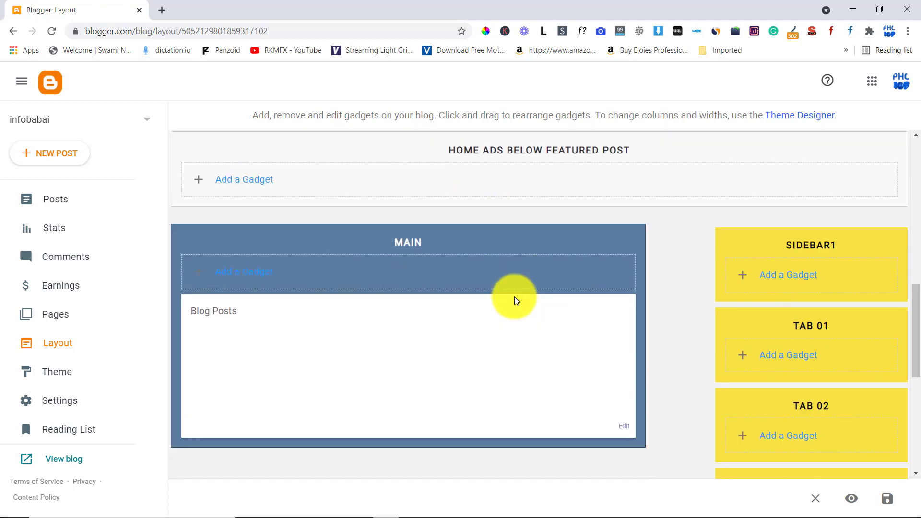
{"action": "scroll", "coordinate": [514, 300], "scroll_direction": "down", "scroll_amount": 7}
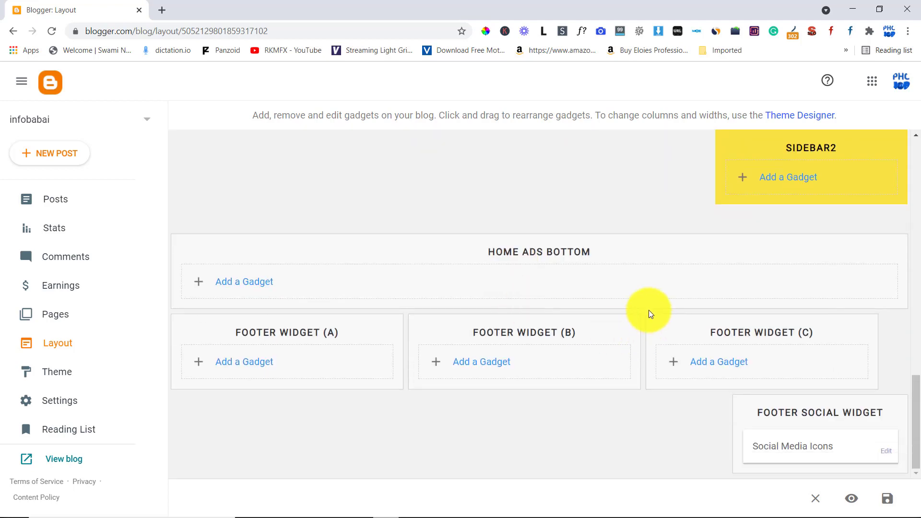
Open the gadget list for Footer Widget (B), skim it from end to end, and close it without adding anything.
{"action": "left_click", "coordinate": [487, 366]}
{"action": "left_click_drag", "start_coordinate": [568, 151], "coordinate": [564, 425]}
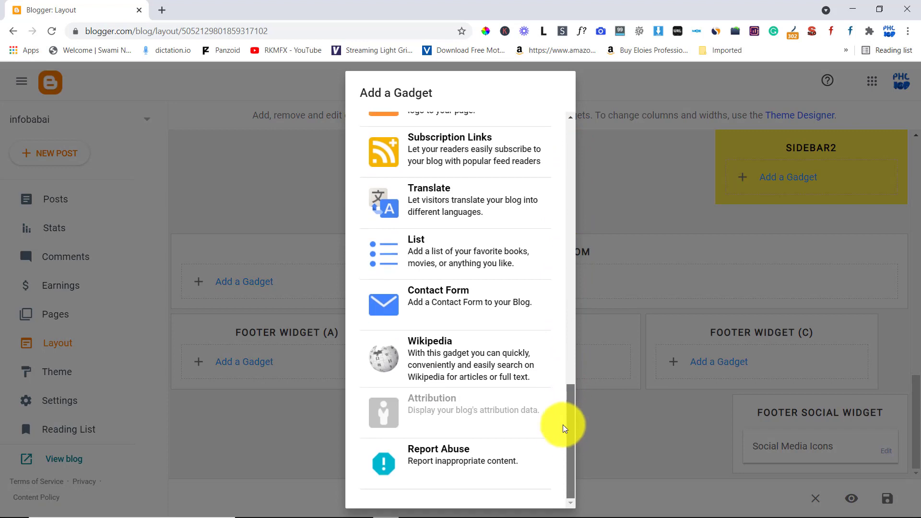
{"action": "left_click_drag", "start_coordinate": [568, 381], "coordinate": [574, 119]}
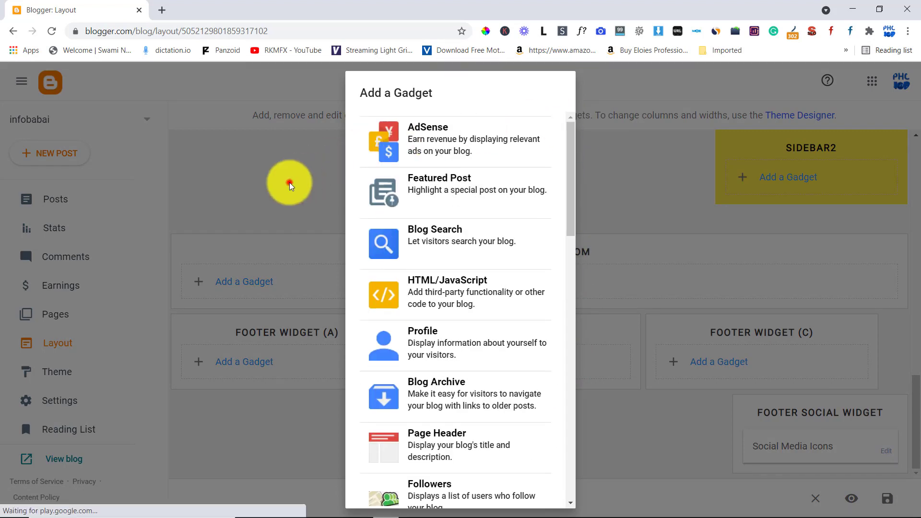
{"action": "left_click", "coordinate": [289, 182]}
Review the gadgets available for Sidebar1, from AdSense to Report Abuse, and leave the list without adding one.
{"action": "scroll", "coordinate": [747, 345], "scroll_direction": "up", "scroll_amount": 10}
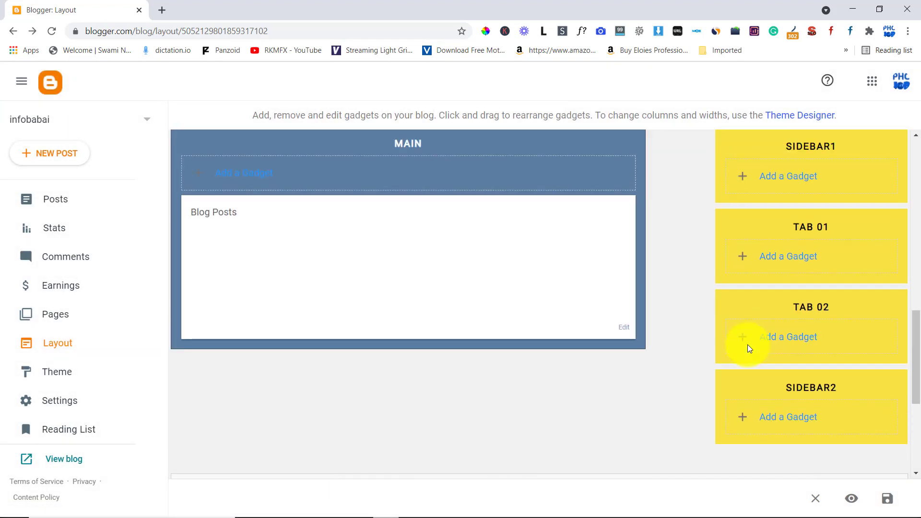
{"action": "left_click", "coordinate": [787, 357]}
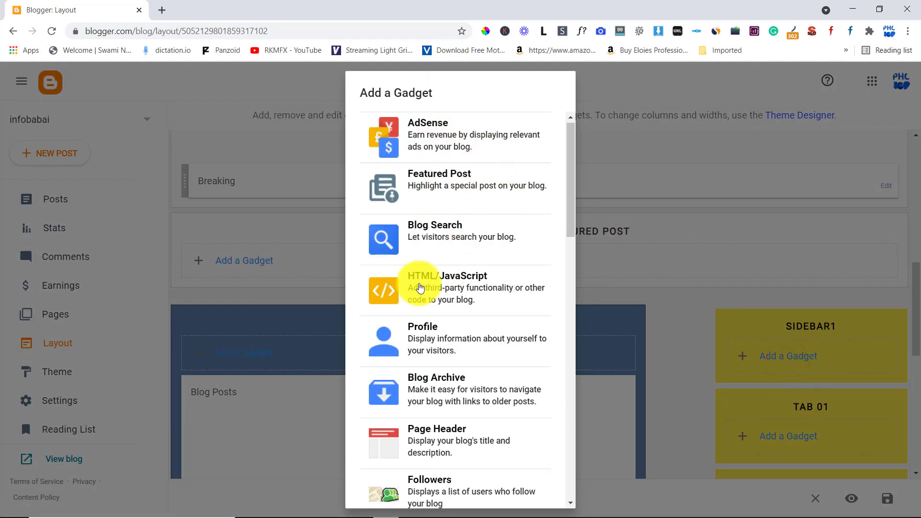
{"action": "scroll", "coordinate": [441, 294], "scroll_direction": "down", "scroll_amount": 3}
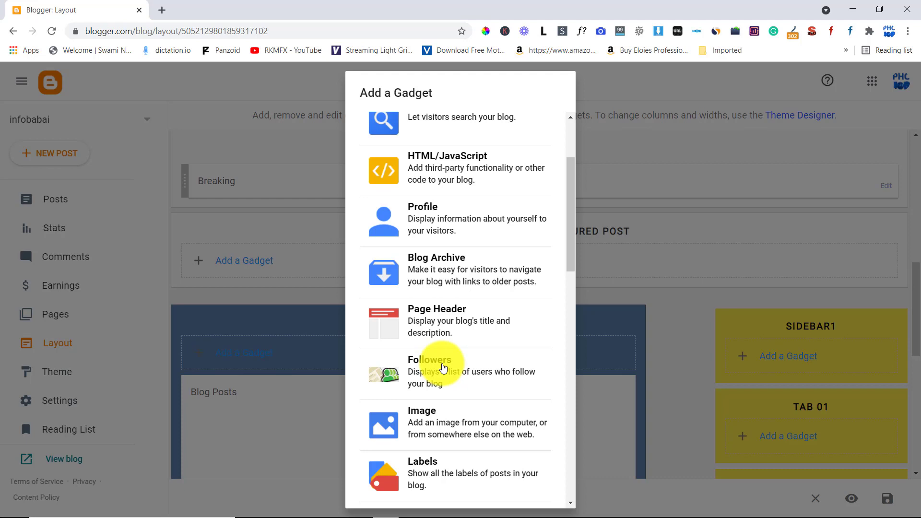
{"action": "scroll", "coordinate": [484, 363], "scroll_direction": "down", "scroll_amount": 1}
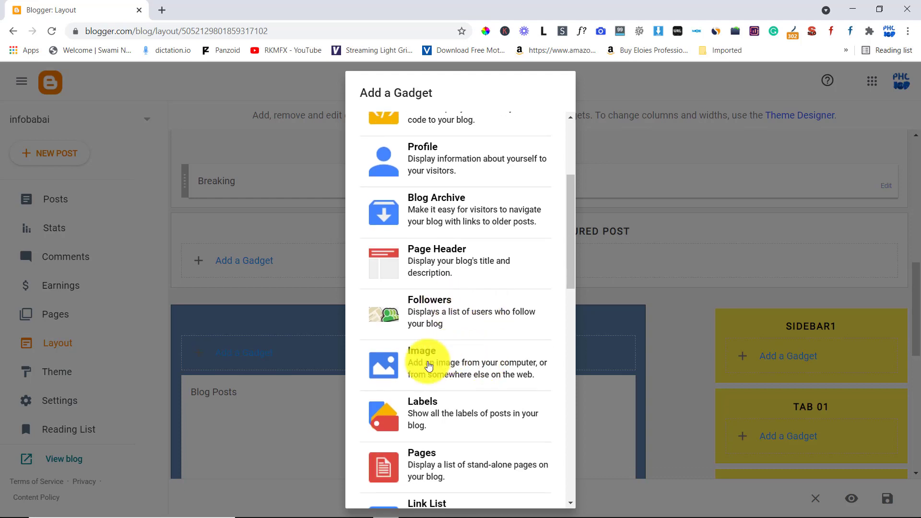
{"action": "scroll", "coordinate": [428, 379], "scroll_direction": "down", "scroll_amount": 2}
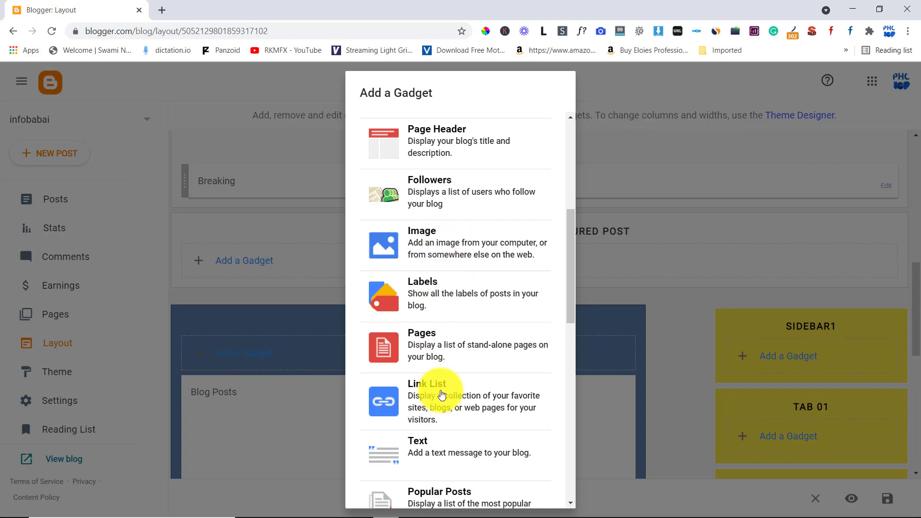
{"action": "scroll", "coordinate": [446, 389], "scroll_direction": "down", "scroll_amount": 6}
{"action": "scroll", "coordinate": [445, 394], "scroll_direction": "down", "scroll_amount": 6}
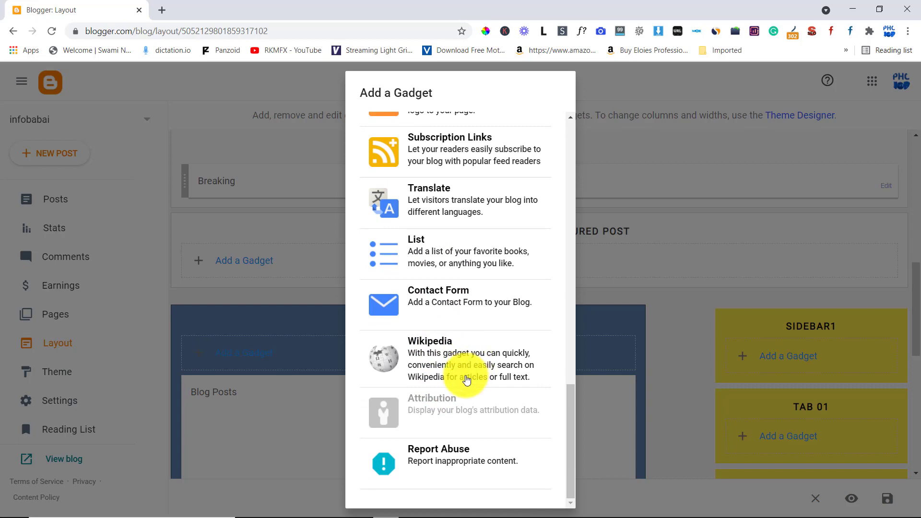
{"action": "left_click", "coordinate": [295, 442]}
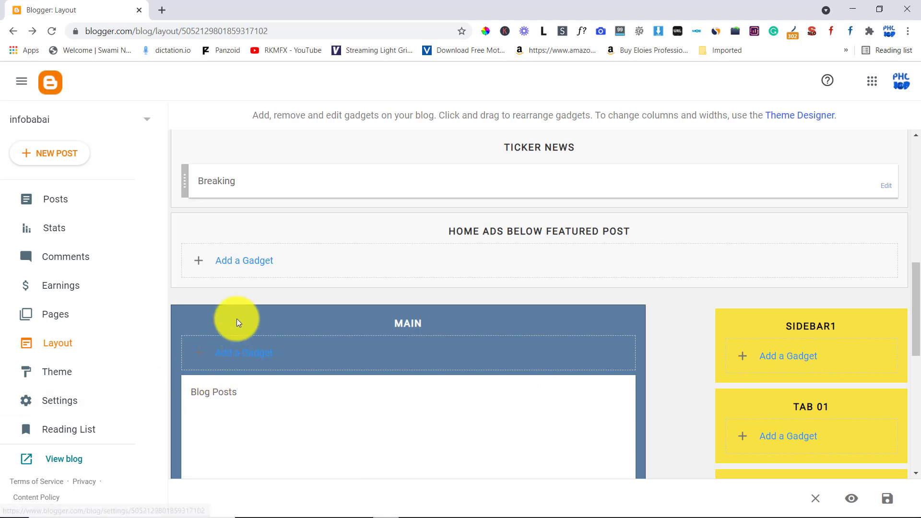
Open the blog's Theme section and browse the Contempo, Soho and Emporio theme previews.
{"action": "left_click", "coordinate": [54, 372]}
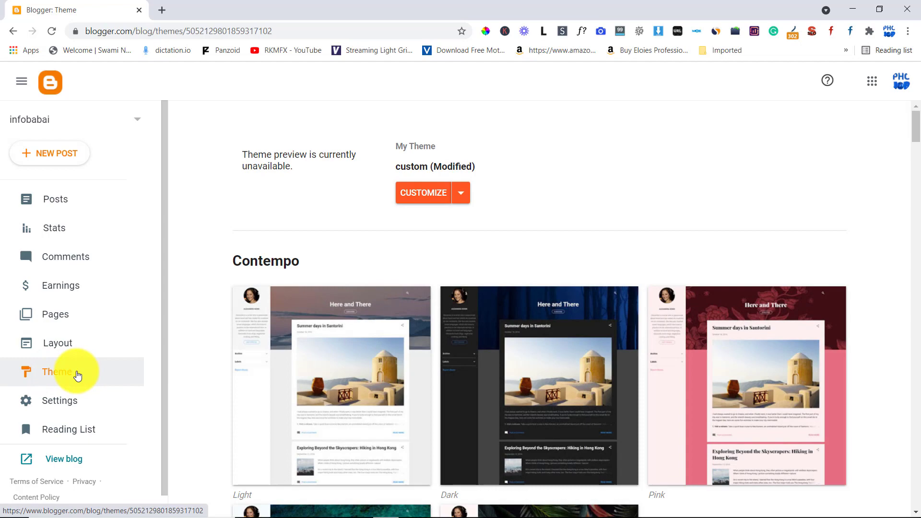
{"action": "scroll", "coordinate": [600, 342], "scroll_direction": "down", "scroll_amount": 1}
{"action": "scroll", "coordinate": [559, 339], "scroll_direction": "down", "scroll_amount": 4}
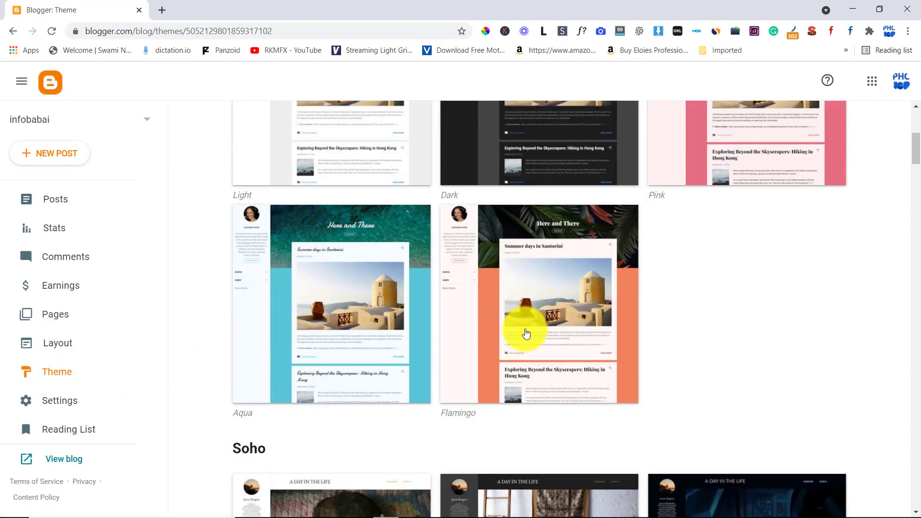
{"action": "scroll", "coordinate": [575, 374], "scroll_direction": "down", "scroll_amount": 4}
{"action": "scroll", "coordinate": [535, 391], "scroll_direction": "down", "scroll_amount": 12}
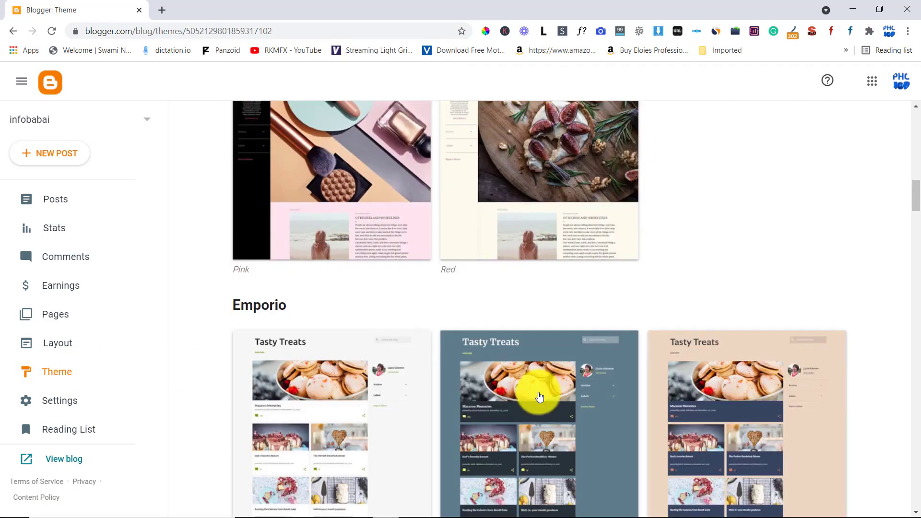
{"action": "scroll", "coordinate": [525, 370], "scroll_direction": "up", "scroll_amount": 5}
{"action": "scroll", "coordinate": [521, 361], "scroll_direction": "up", "scroll_amount": 12}
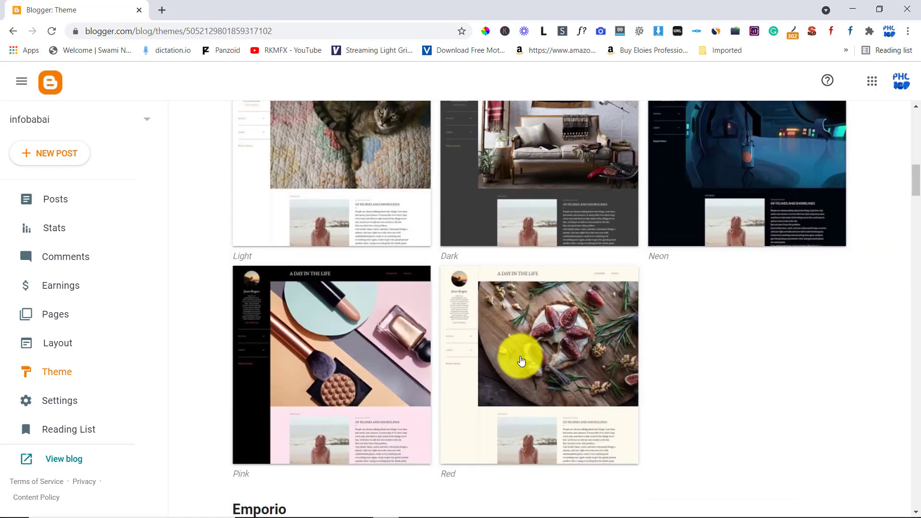
{"action": "scroll", "coordinate": [523, 357], "scroll_direction": "up", "scroll_amount": 4}
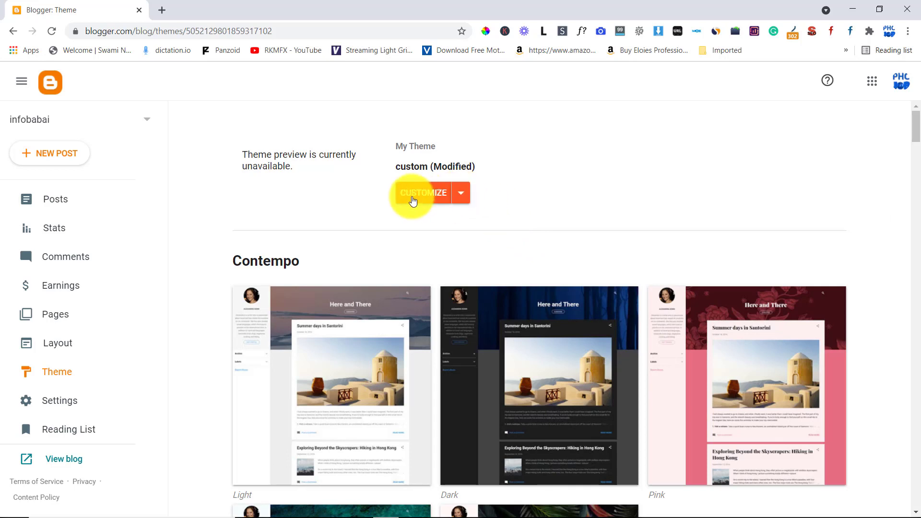
Open the theme's Mobile Settings, try the Mobile option, switch back to Desktop, and close the dialog without saving.
{"action": "left_click", "coordinate": [461, 193]}
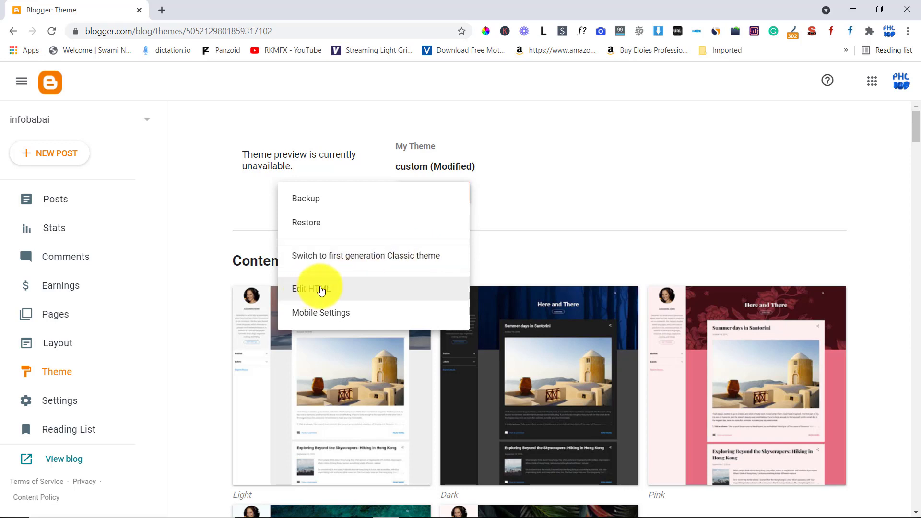
{"action": "left_click", "coordinate": [323, 312]}
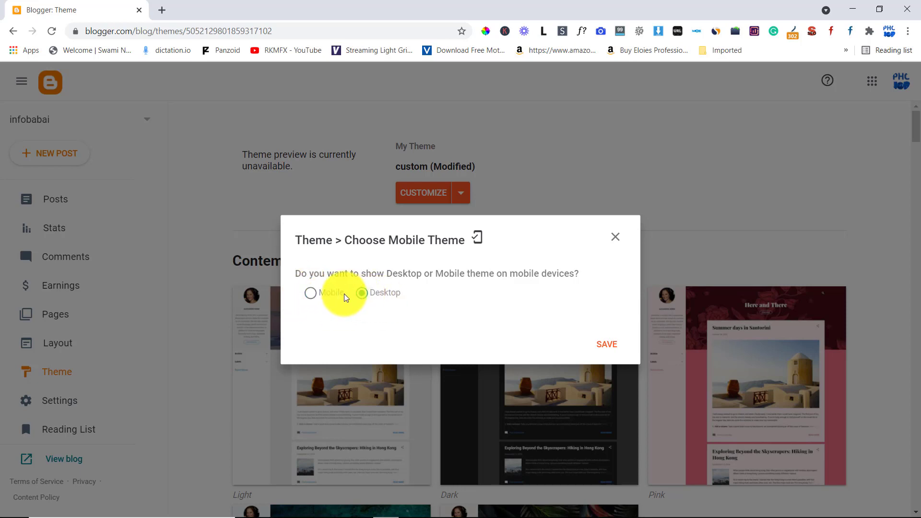
{"action": "left_click", "coordinate": [312, 294]}
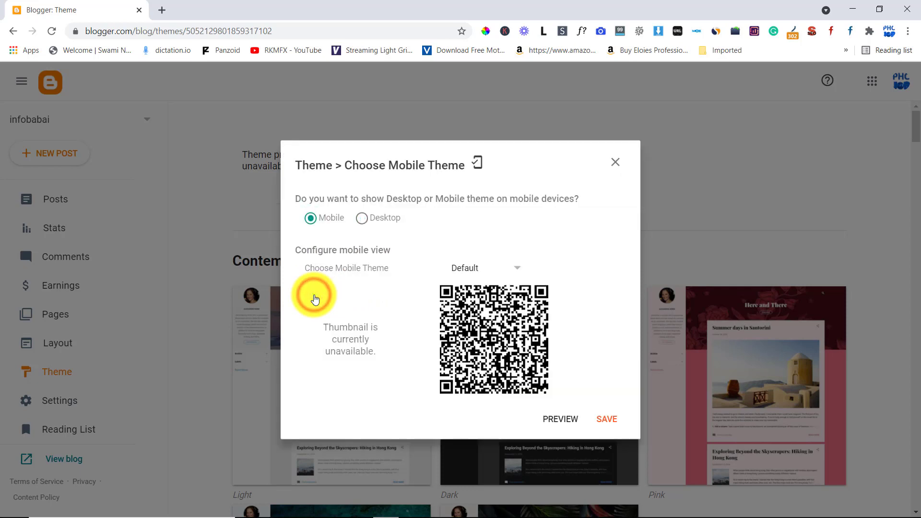
{"action": "left_click", "coordinate": [362, 219]}
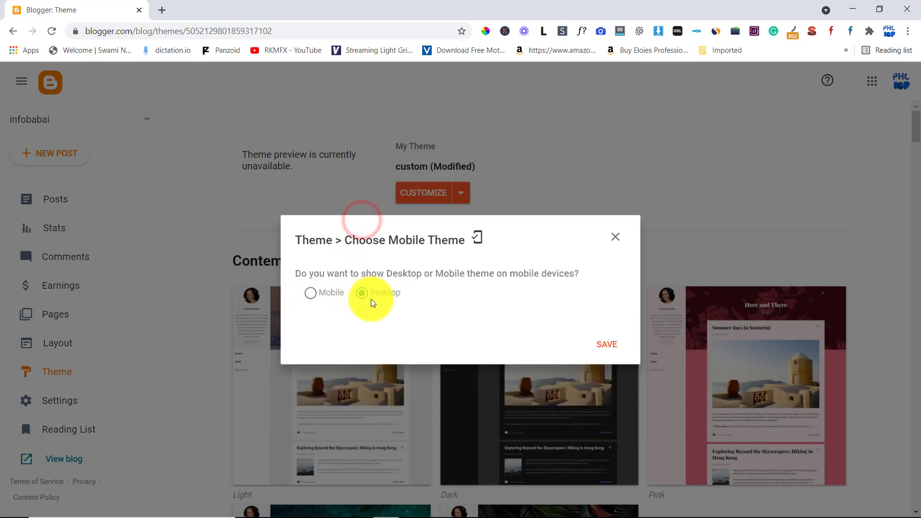
{"action": "left_click", "coordinate": [615, 237]}
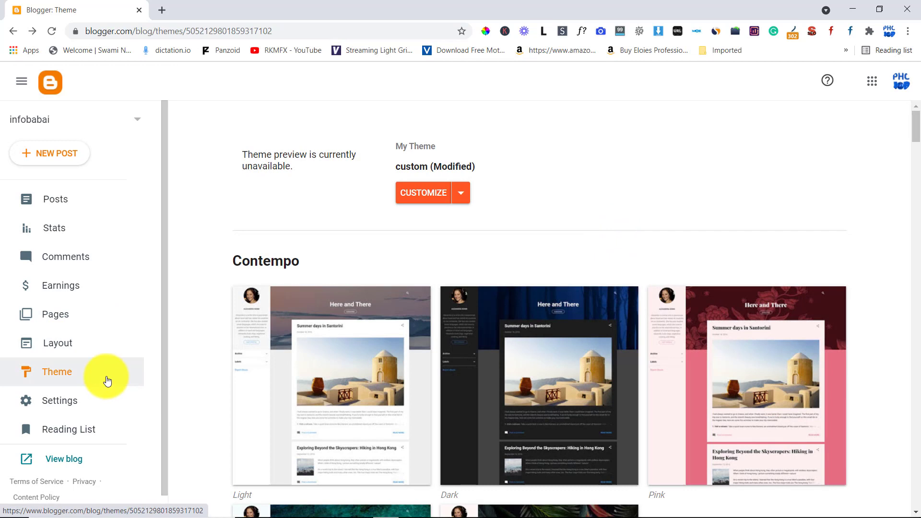
Open the blog's Settings and review the Basic section, briefly highlighting section headings and the Title label.
{"action": "left_click", "coordinate": [63, 400]}
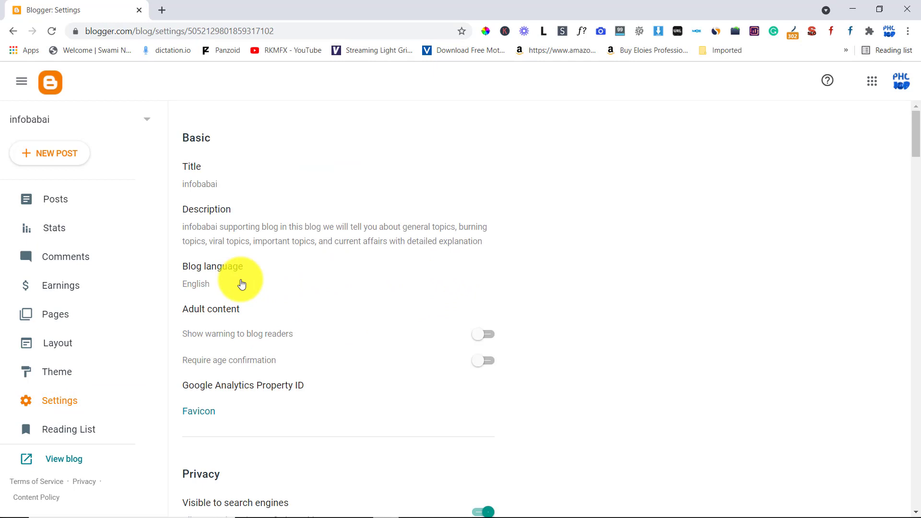
{"action": "scroll", "coordinate": [242, 284], "scroll_direction": "down", "scroll_amount": 5}
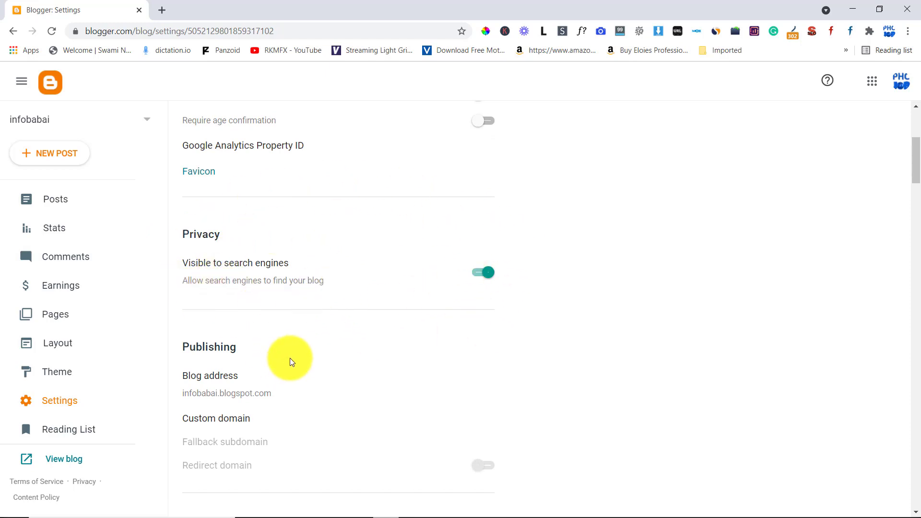
{"action": "scroll", "coordinate": [375, 358], "scroll_direction": "up", "scroll_amount": 5}
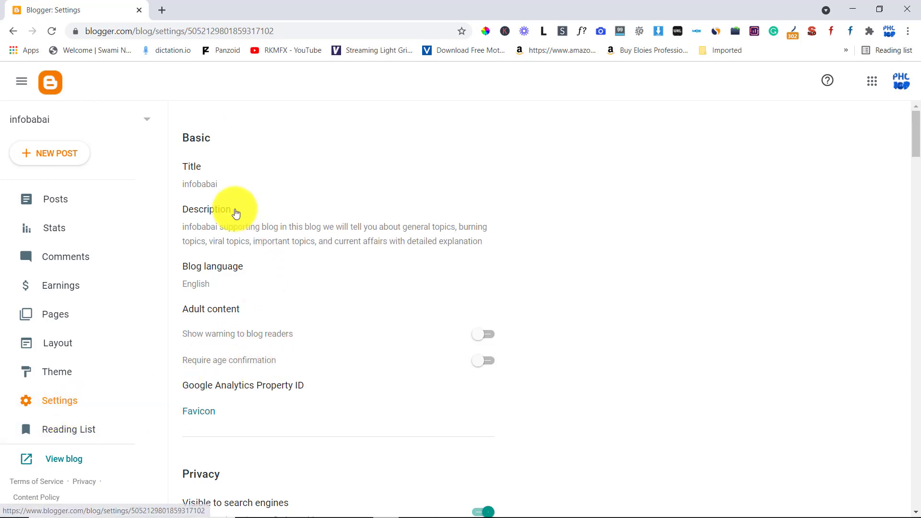
{"action": "left_click_drag", "start_coordinate": [184, 138], "coordinate": [232, 143]}
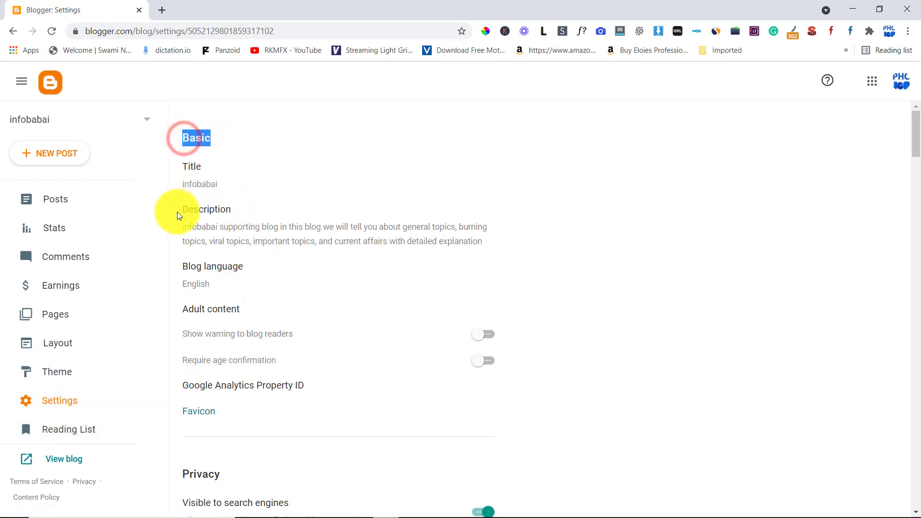
{"action": "left_click_drag", "start_coordinate": [180, 476], "coordinate": [225, 472]}
{"action": "left_click_drag", "start_coordinate": [184, 164], "coordinate": [234, 166]}
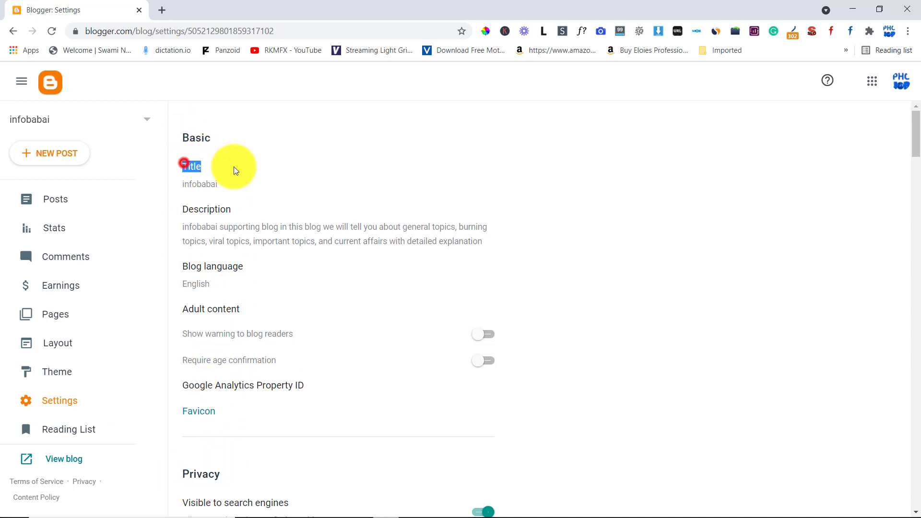
{"action": "left_click", "coordinate": [500, 348]}
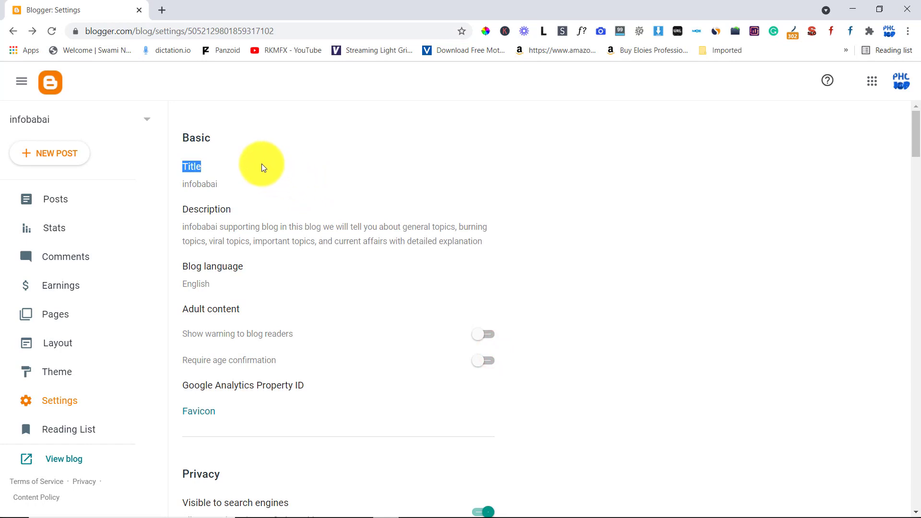
{"action": "left_click", "coordinate": [231, 139]}
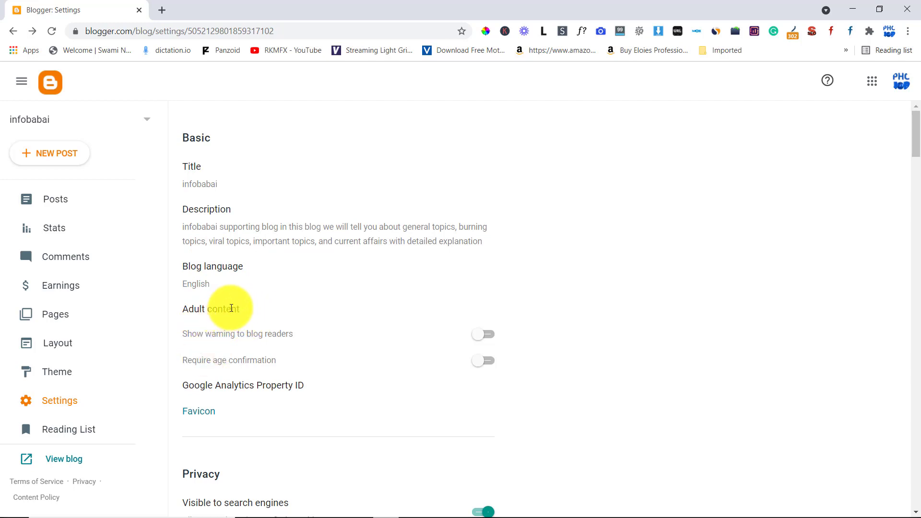
Examine the settings from Adult content and Favicon through Privacy and Publishing without changing any.
{"action": "scroll", "coordinate": [221, 307], "scroll_direction": "down", "scroll_amount": 1}
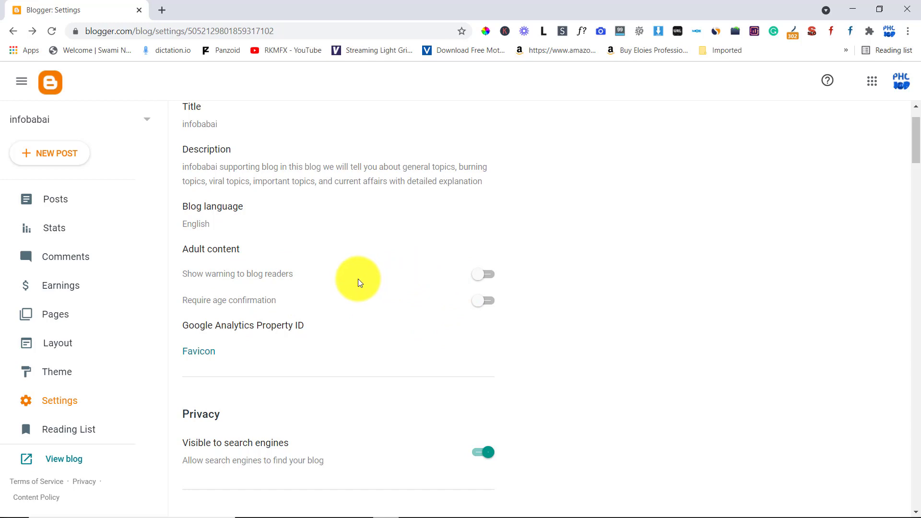
{"action": "scroll", "coordinate": [336, 292], "scroll_direction": "down", "scroll_amount": 1}
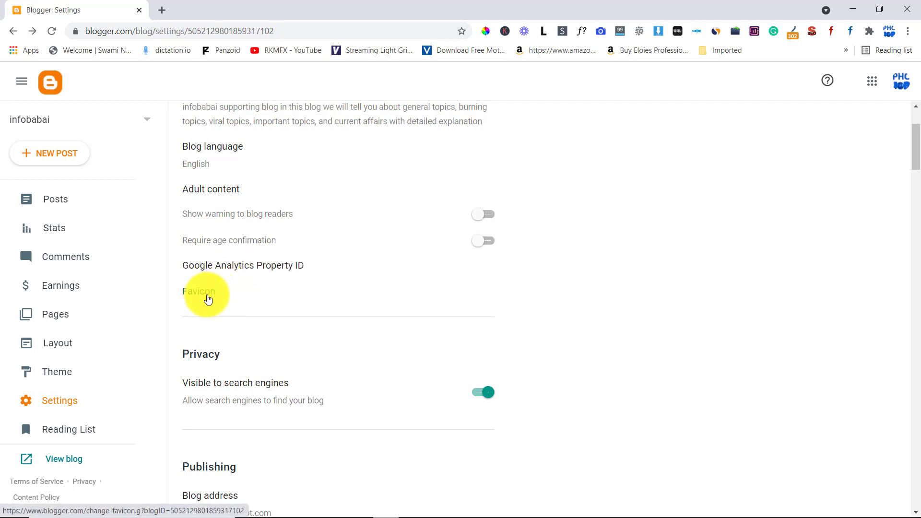
{"action": "scroll", "coordinate": [208, 300], "scroll_direction": "down", "scroll_amount": 1}
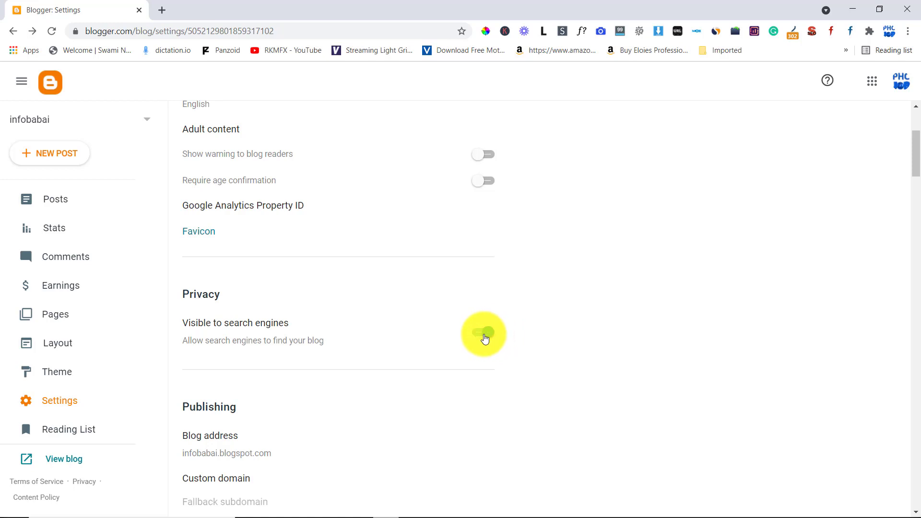
{"action": "scroll", "coordinate": [485, 338], "scroll_direction": "down", "scroll_amount": 3}
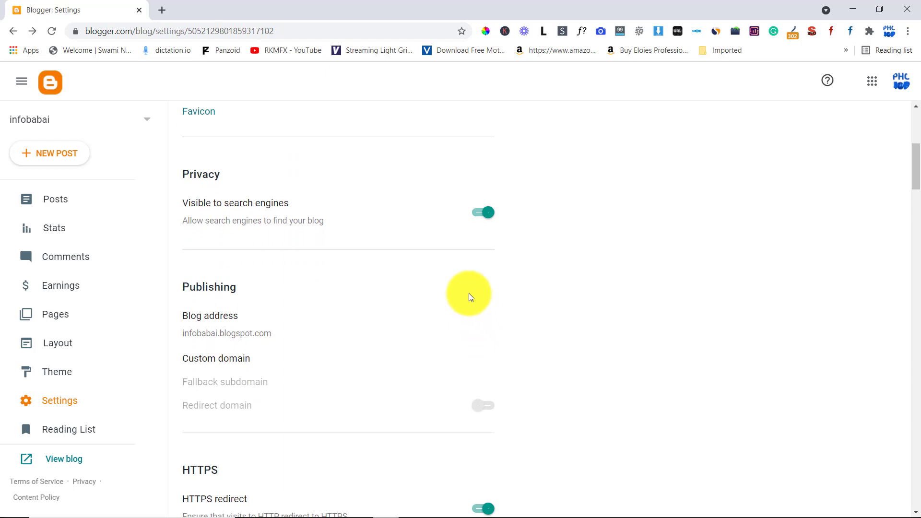
Set the maximum number of posts shown on the blog's main page to 10 and save the setting.
{"action": "scroll", "coordinate": [469, 292], "scroll_direction": "down", "scroll_amount": 3}
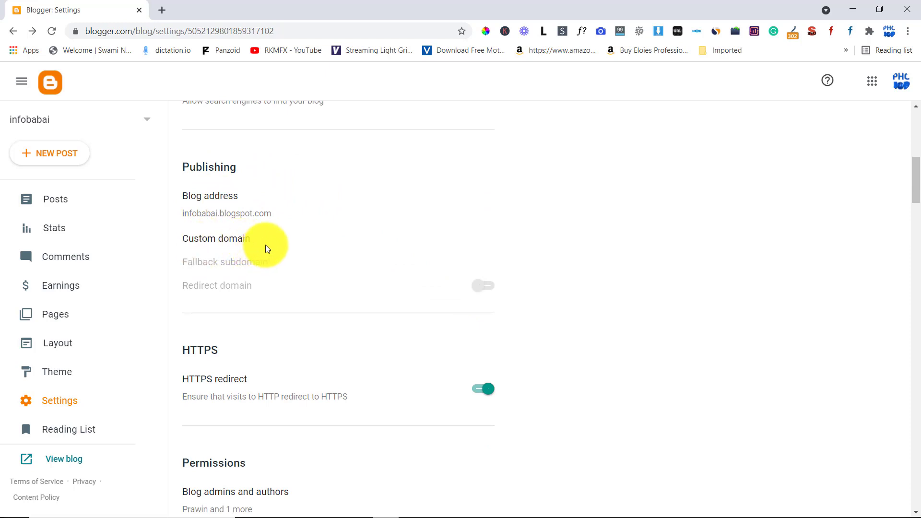
{"action": "scroll", "coordinate": [267, 247], "scroll_direction": "down", "scroll_amount": 2}
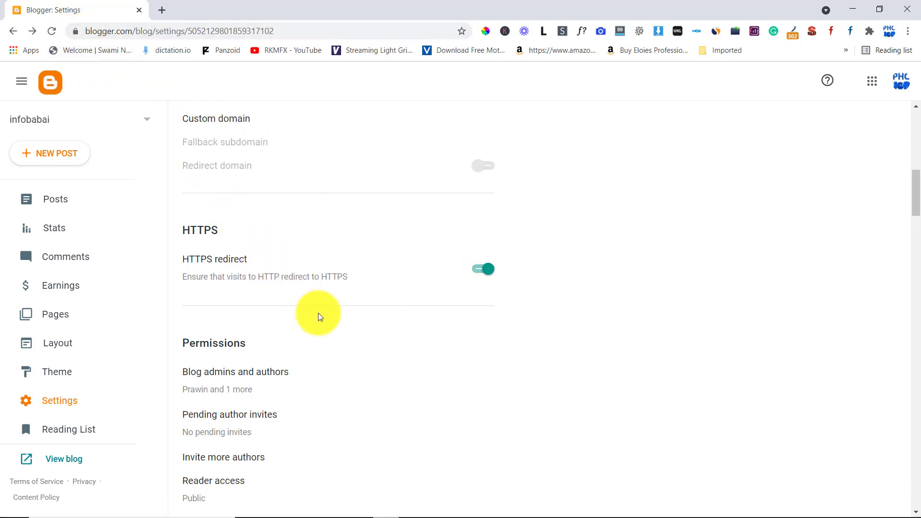
{"action": "scroll", "coordinate": [310, 287], "scroll_direction": "down", "scroll_amount": 3}
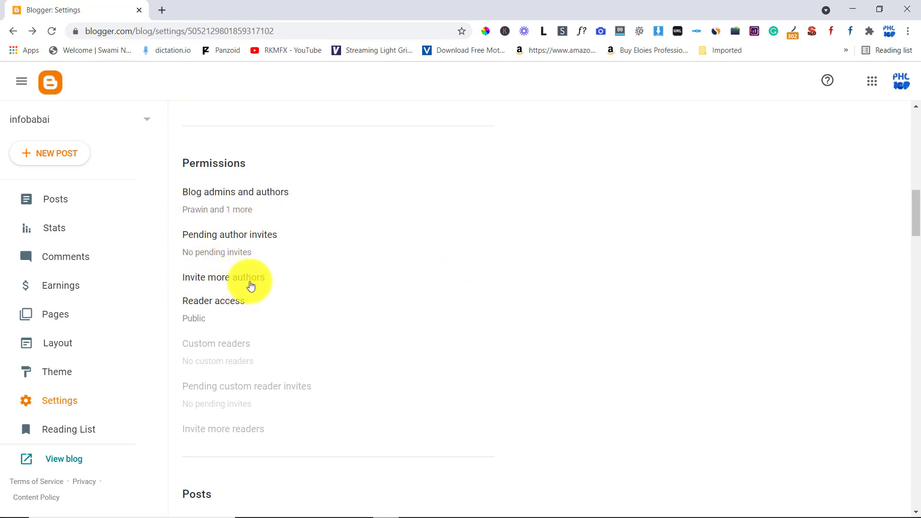
{"action": "scroll", "coordinate": [250, 285], "scroll_direction": "down", "scroll_amount": 4}
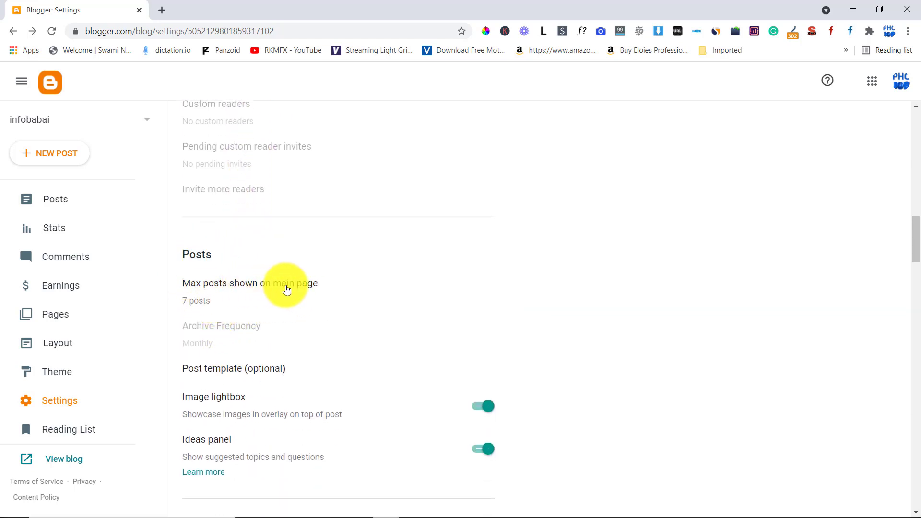
{"action": "scroll", "coordinate": [303, 289], "scroll_direction": "down", "scroll_amount": 2}
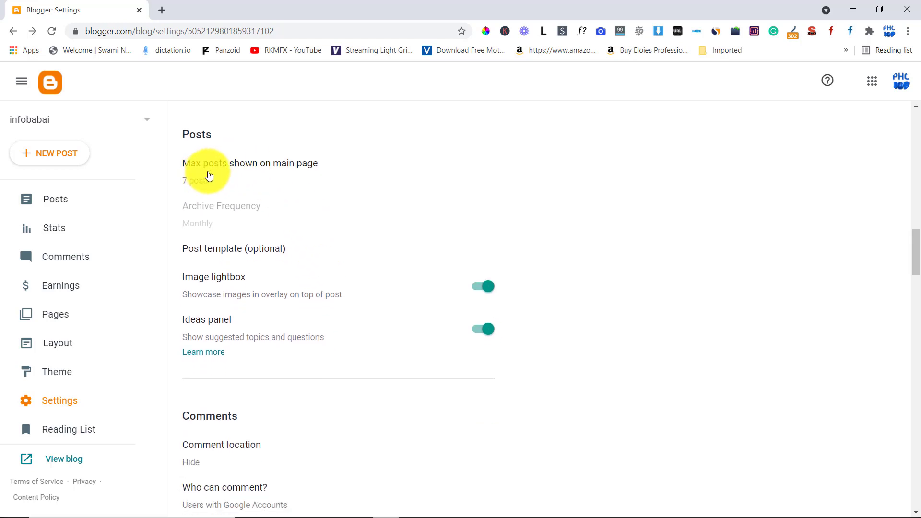
{"action": "left_click", "coordinate": [209, 175]}
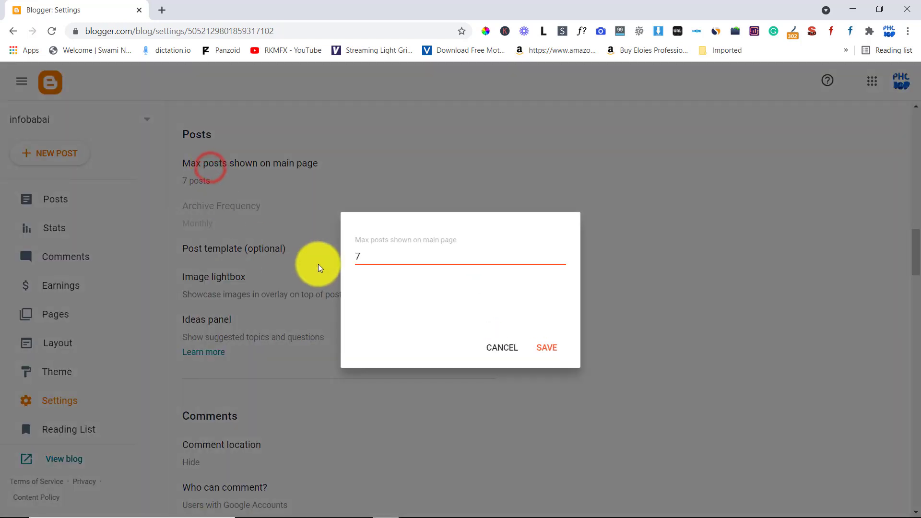
{"action": "key", "text": "BackSpace"}
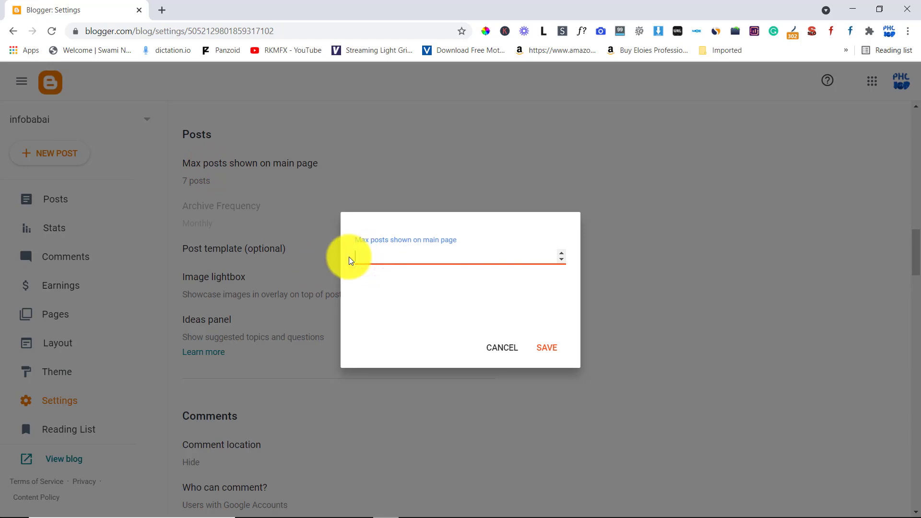
{"action": "left_click", "coordinate": [554, 344]}
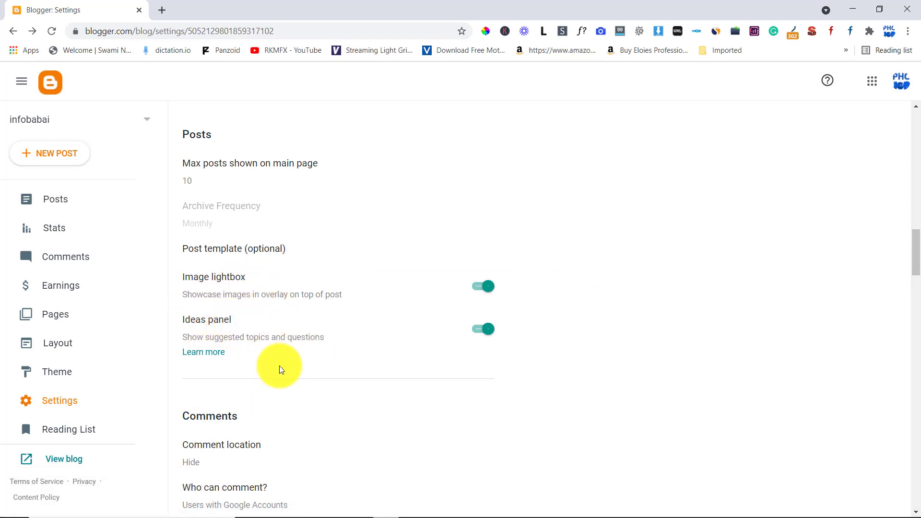
Examine the remaining Posts options and the Comments, Email and Formatting sections of the blog settings.
{"action": "scroll", "coordinate": [281, 370], "scroll_direction": "down", "scroll_amount": 3}
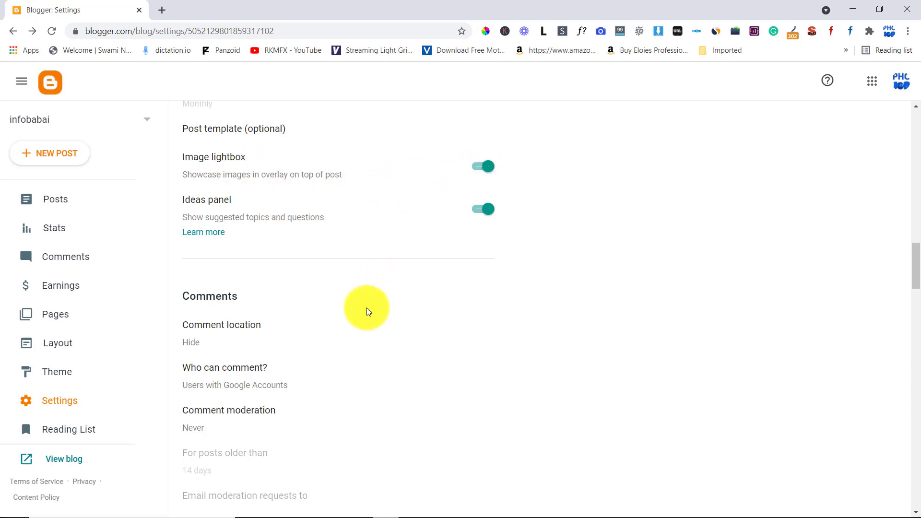
{"action": "scroll", "coordinate": [353, 314], "scroll_direction": "down", "scroll_amount": 1}
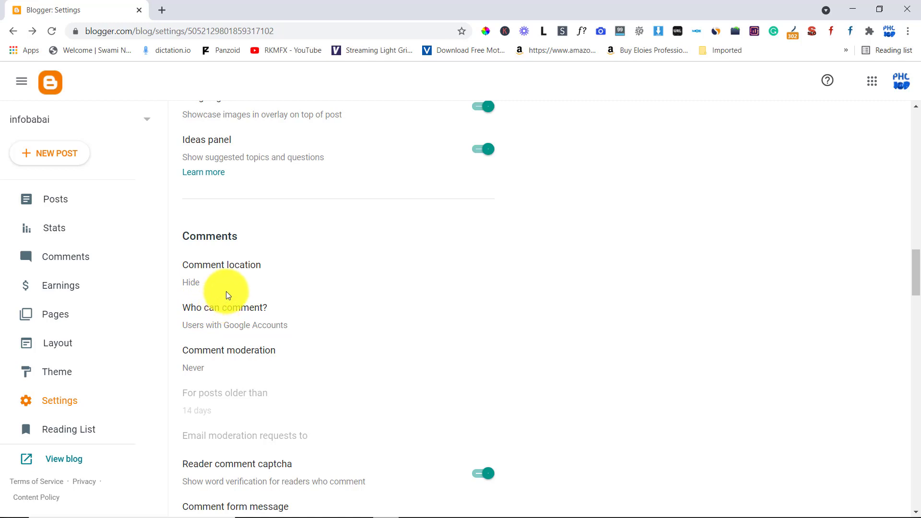
{"action": "scroll", "coordinate": [237, 304], "scroll_direction": "down", "scroll_amount": 3}
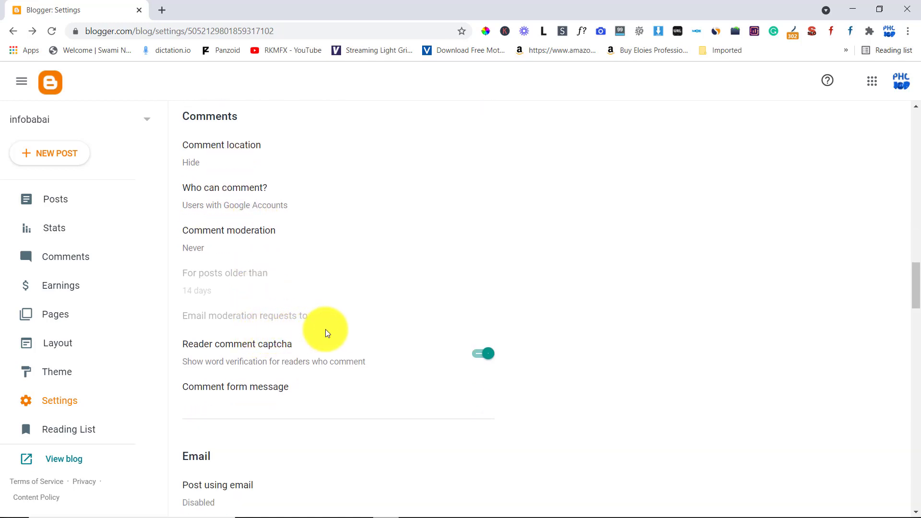
{"action": "scroll", "coordinate": [330, 334], "scroll_direction": "down", "scroll_amount": 1}
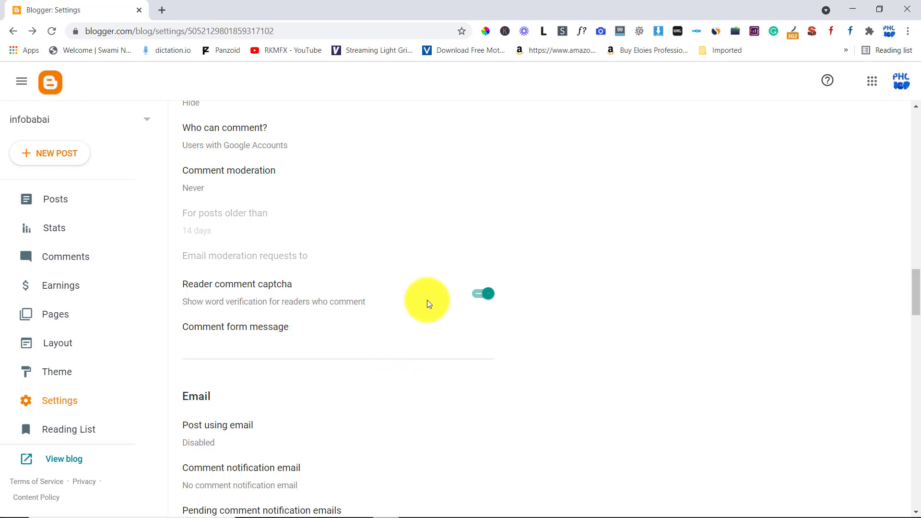
{"action": "scroll", "coordinate": [313, 338], "scroll_direction": "down", "scroll_amount": 2}
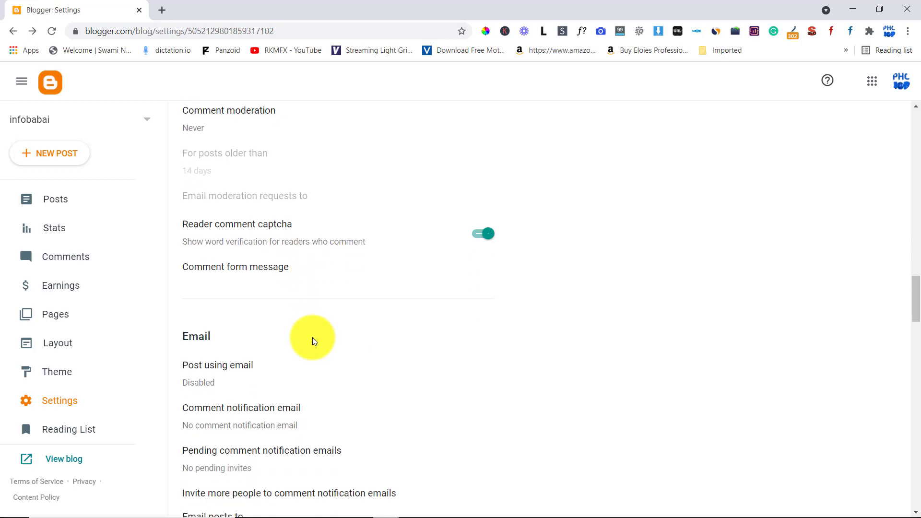
{"action": "scroll", "coordinate": [316, 339], "scroll_direction": "down", "scroll_amount": 1}
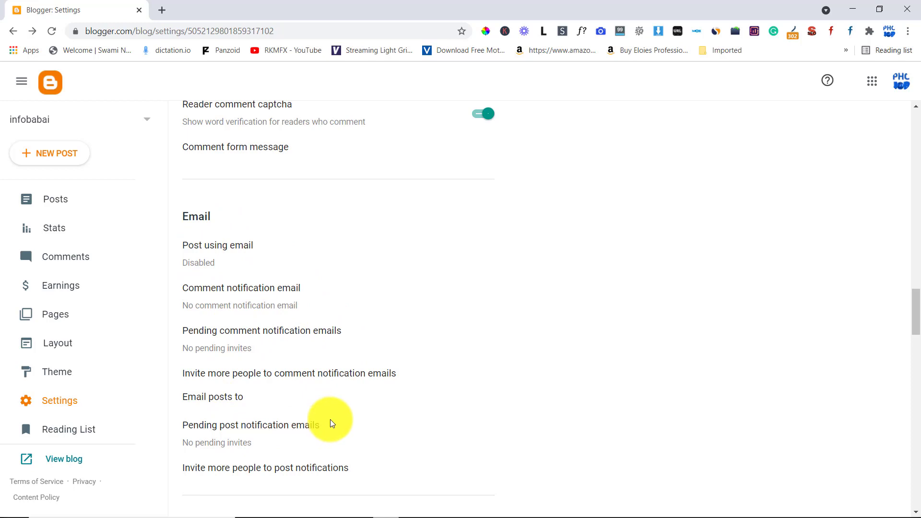
{"action": "scroll", "coordinate": [330, 420], "scroll_direction": "down", "scroll_amount": 1}
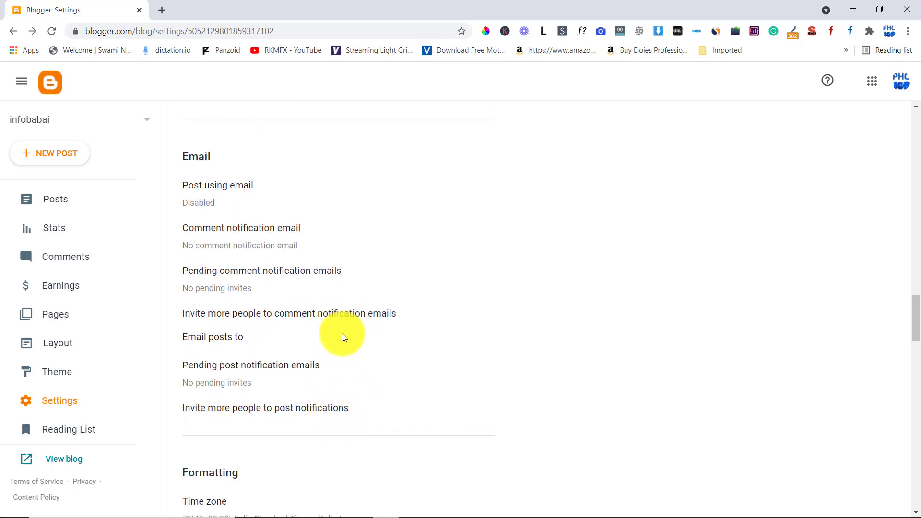
{"action": "scroll", "coordinate": [343, 335], "scroll_direction": "down", "scroll_amount": 1}
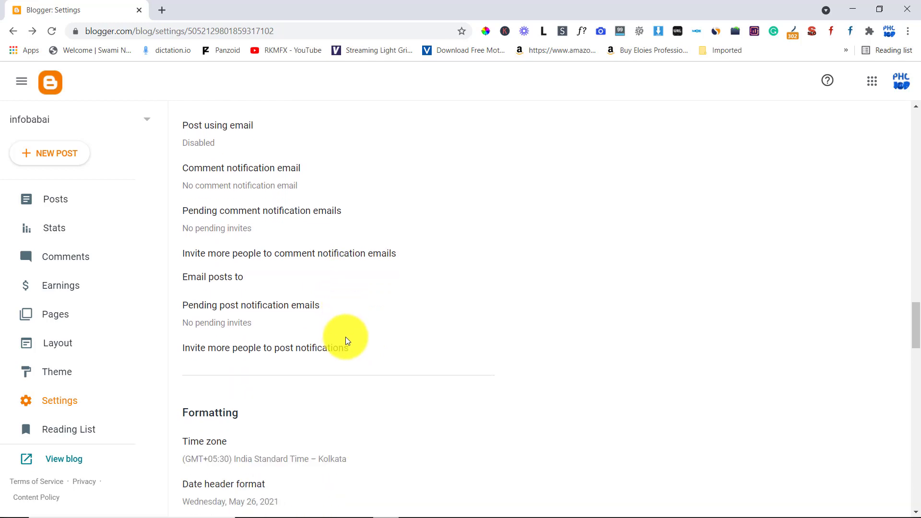
{"action": "scroll", "coordinate": [346, 337], "scroll_direction": "down", "scroll_amount": 2}
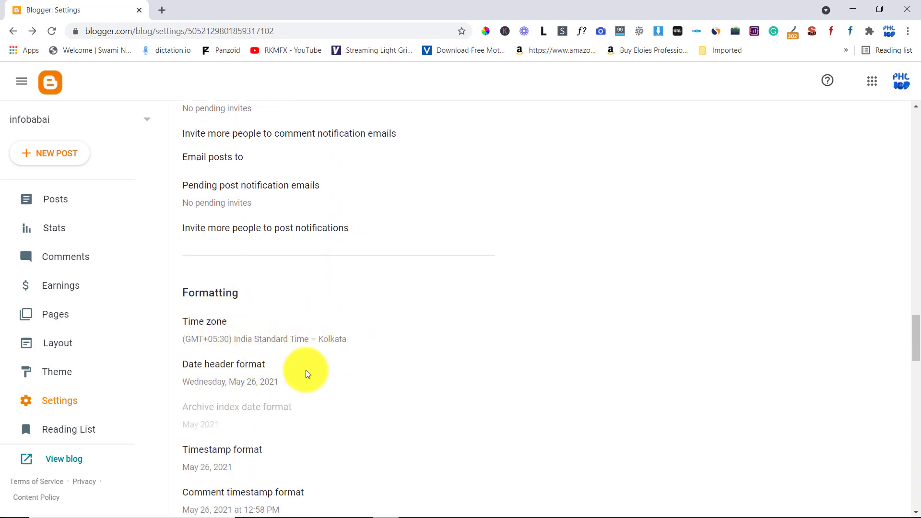
{"action": "scroll", "coordinate": [307, 372], "scroll_direction": "down", "scroll_amount": 2}
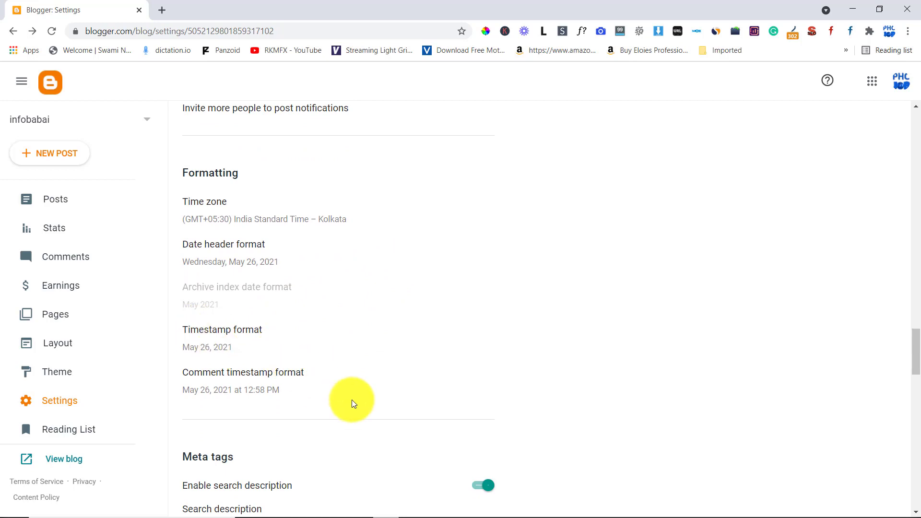
Examine the settings from Meta tags, Errors and redirects, and Crawlers and indexing through Monetization, Manage Blog, Site feed and General.
{"action": "scroll", "coordinate": [395, 375], "scroll_direction": "down", "scroll_amount": 2}
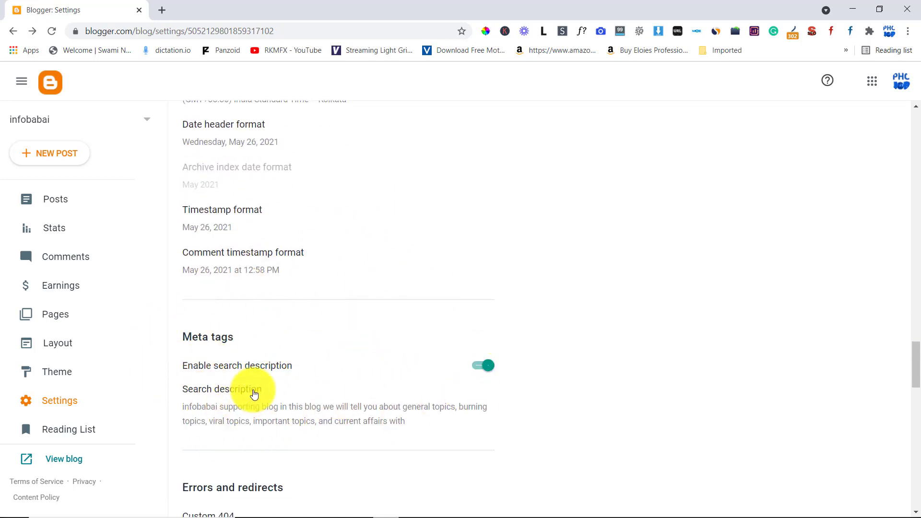
{"action": "scroll", "coordinate": [253, 391], "scroll_direction": "down", "scroll_amount": 2}
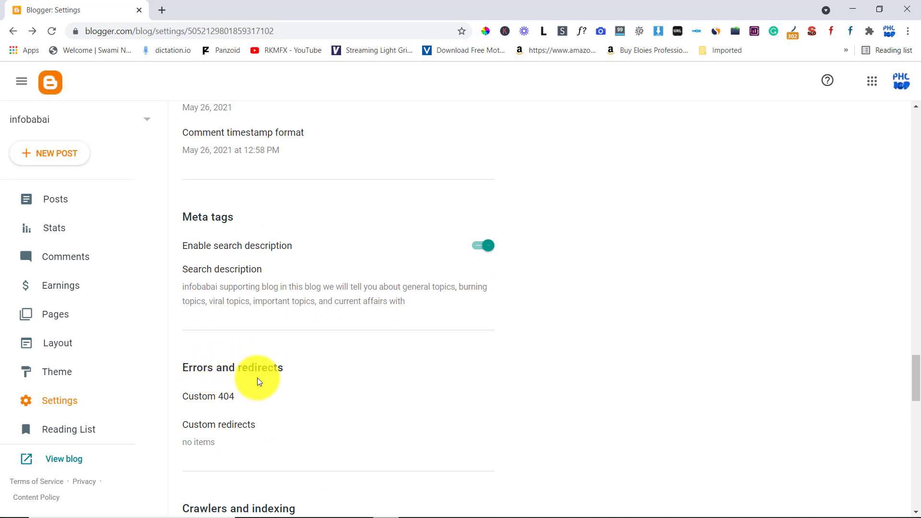
{"action": "scroll", "coordinate": [257, 378], "scroll_direction": "down", "scroll_amount": 2}
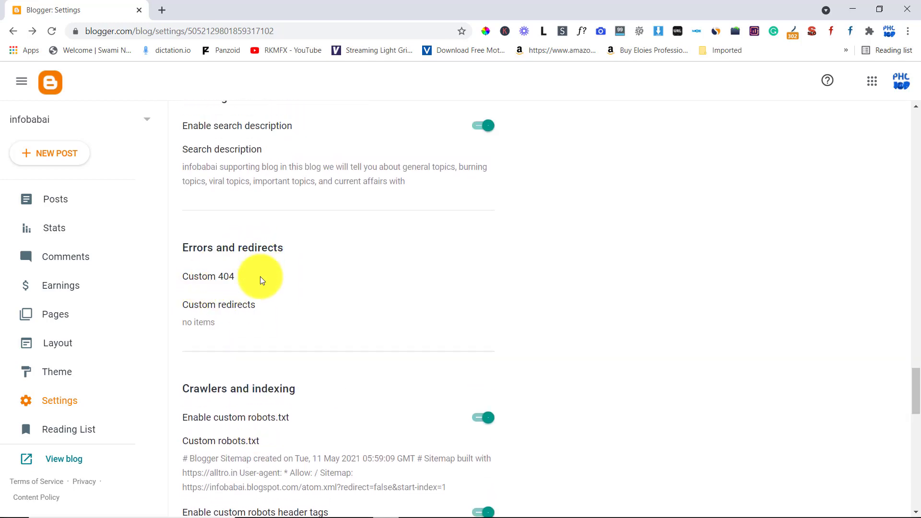
{"action": "scroll", "coordinate": [260, 298], "scroll_direction": "down", "scroll_amount": 2}
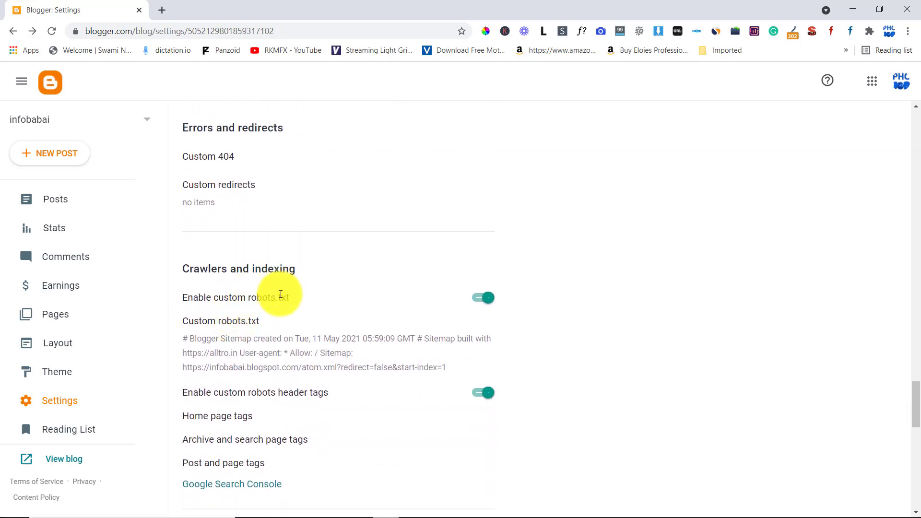
{"action": "scroll", "coordinate": [286, 308], "scroll_direction": "down", "scroll_amount": 2}
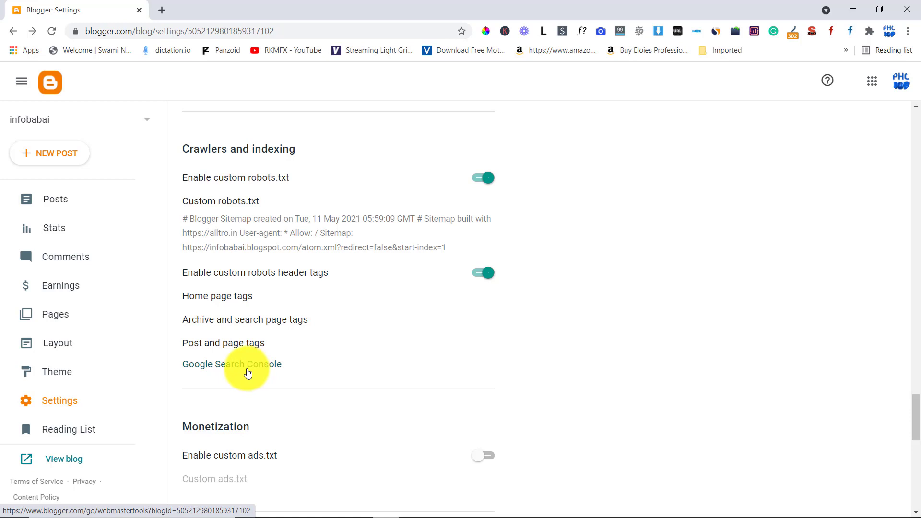
{"action": "scroll", "coordinate": [247, 373], "scroll_direction": "down", "scroll_amount": 3}
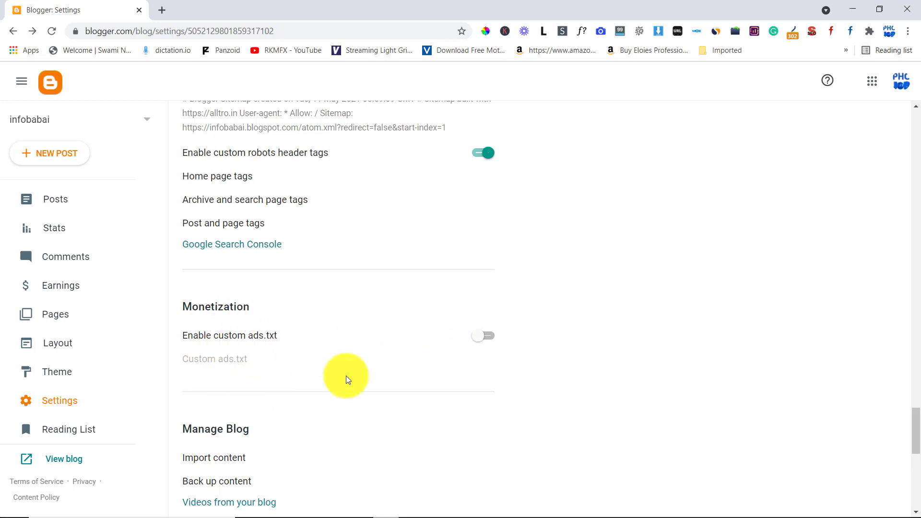
{"action": "scroll", "coordinate": [250, 395], "scroll_direction": "down", "scroll_amount": 5}
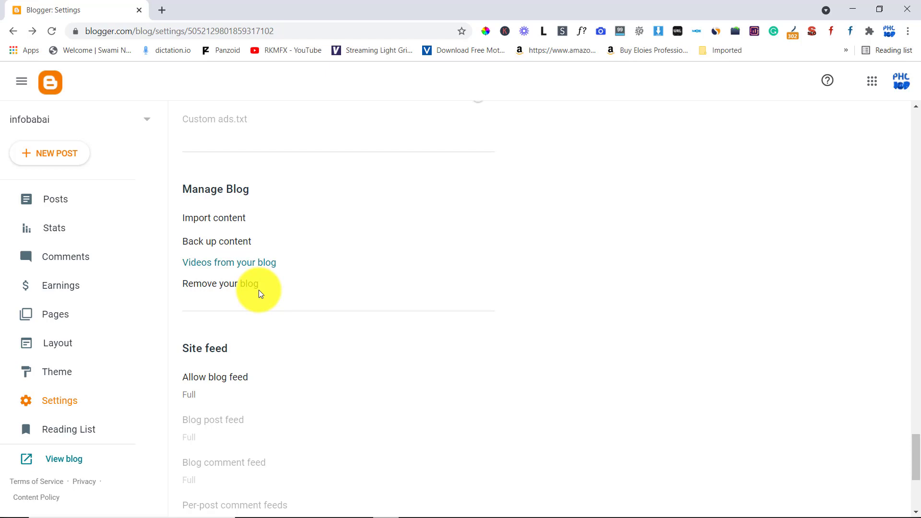
{"action": "scroll", "coordinate": [258, 290], "scroll_direction": "down", "scroll_amount": 3}
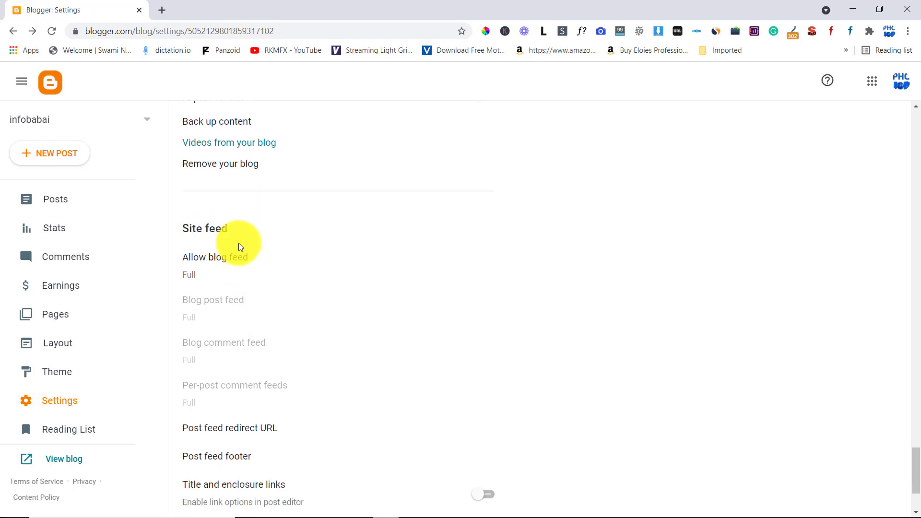
{"action": "scroll", "coordinate": [307, 307], "scroll_direction": "down", "scroll_amount": 3}
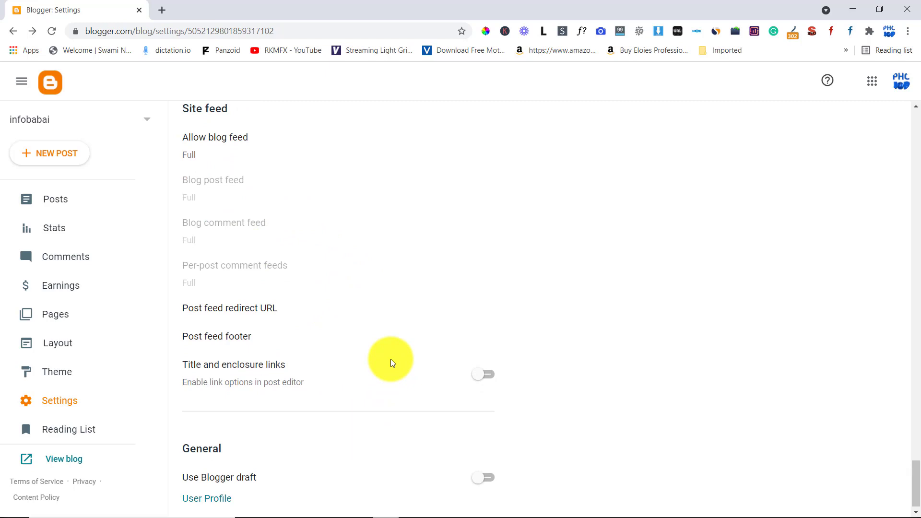
{"action": "scroll", "coordinate": [390, 363], "scroll_direction": "down", "scroll_amount": 1}
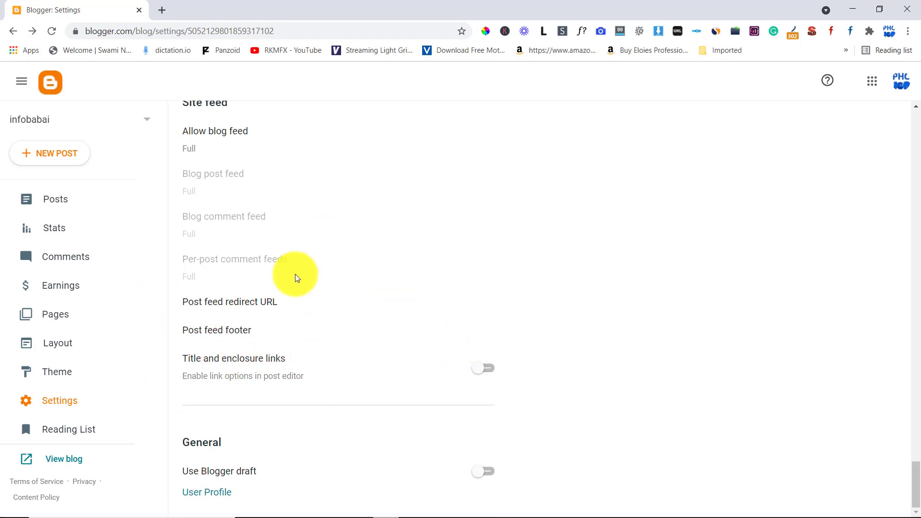
Create a new blank post from the Posts section and review its alignment options, post settings and preview and save choices.
{"action": "left_click", "coordinate": [41, 199]}
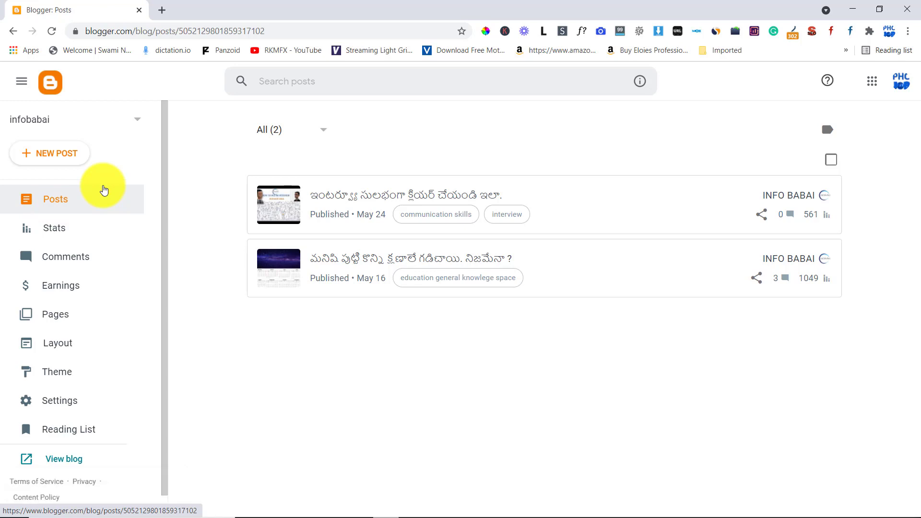
{"action": "left_click", "coordinate": [59, 154]}
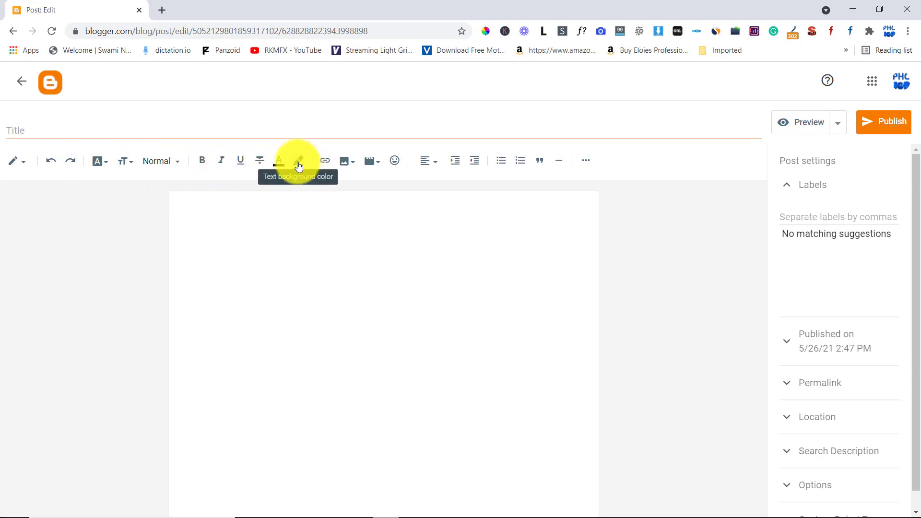
{"action": "left_click", "coordinate": [428, 161]}
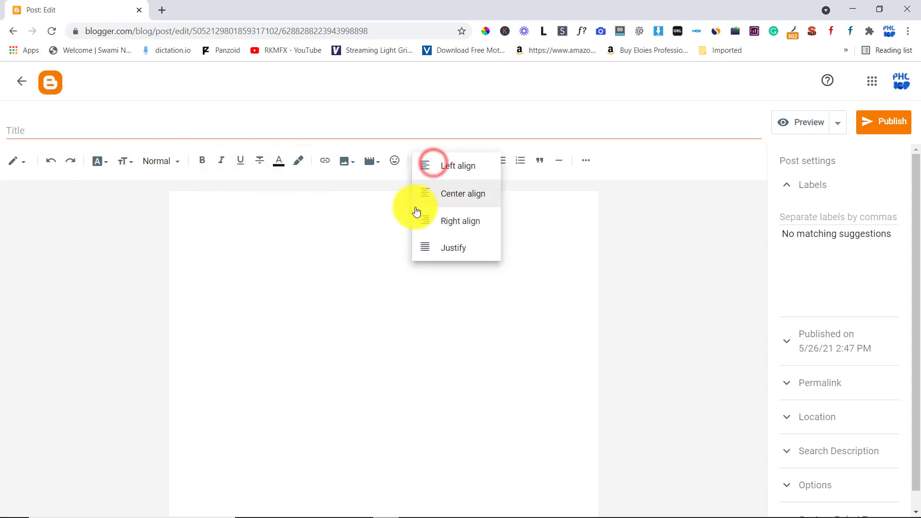
{"action": "left_click", "coordinate": [364, 221]}
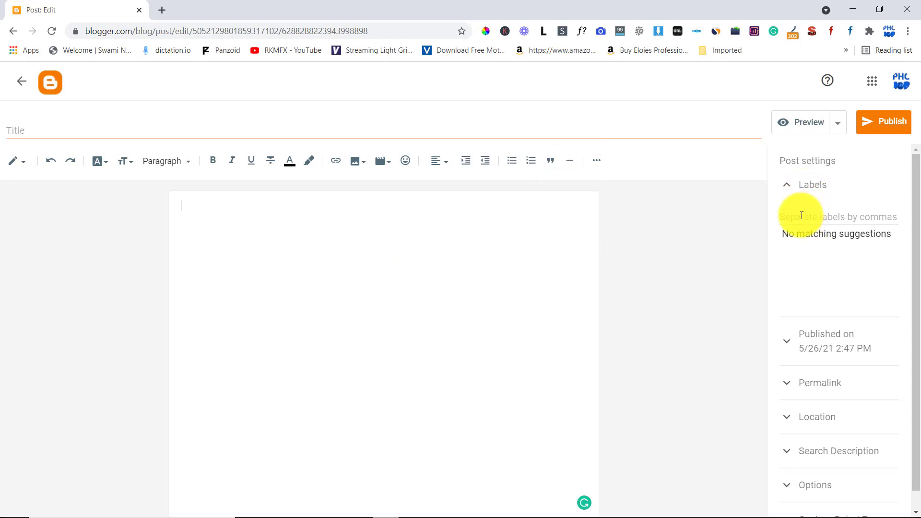
{"action": "scroll", "coordinate": [795, 255], "scroll_direction": "down", "scroll_amount": 1}
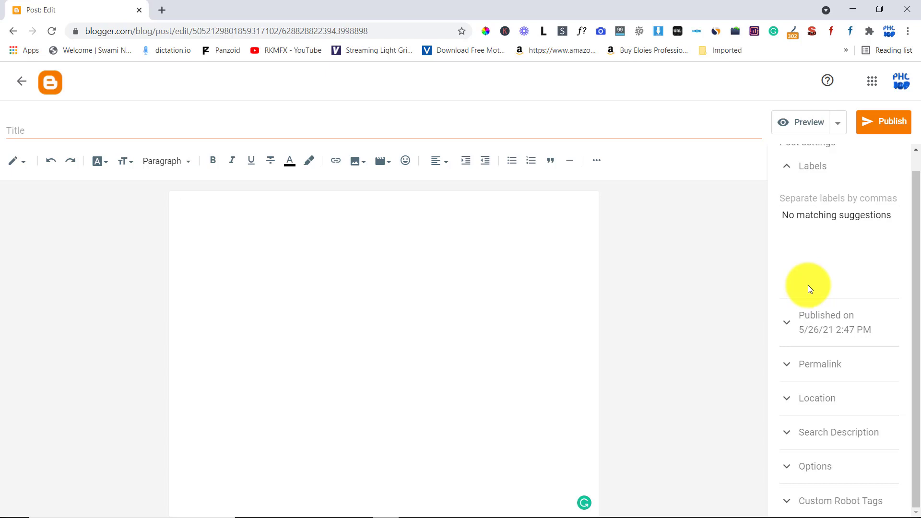
{"action": "left_click", "coordinate": [238, 222]}
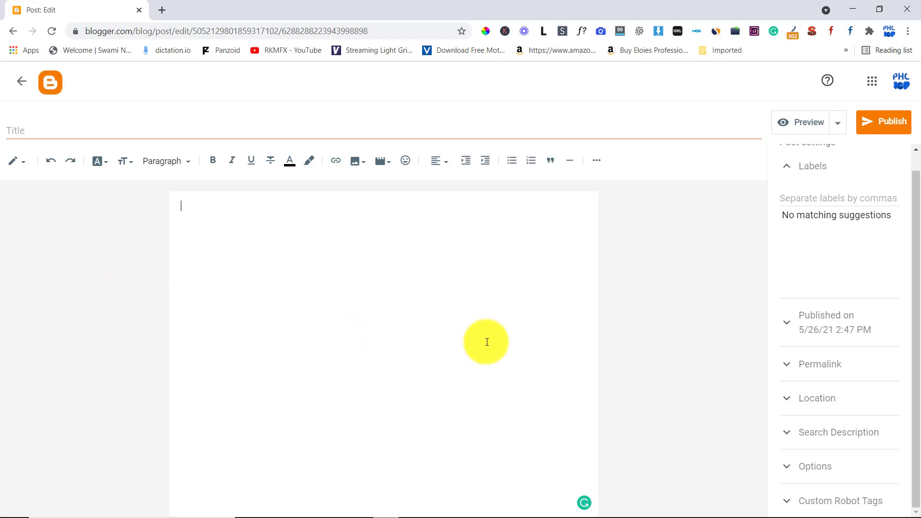
{"action": "left_click", "coordinate": [838, 123]}
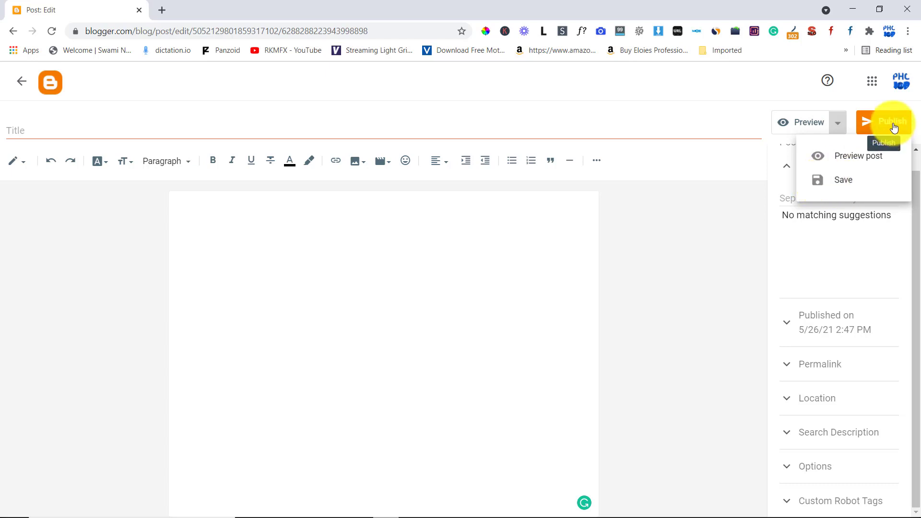
Return to the post list, discard the untitled draft, and minimize the browser window.
{"action": "left_click", "coordinate": [22, 82]}
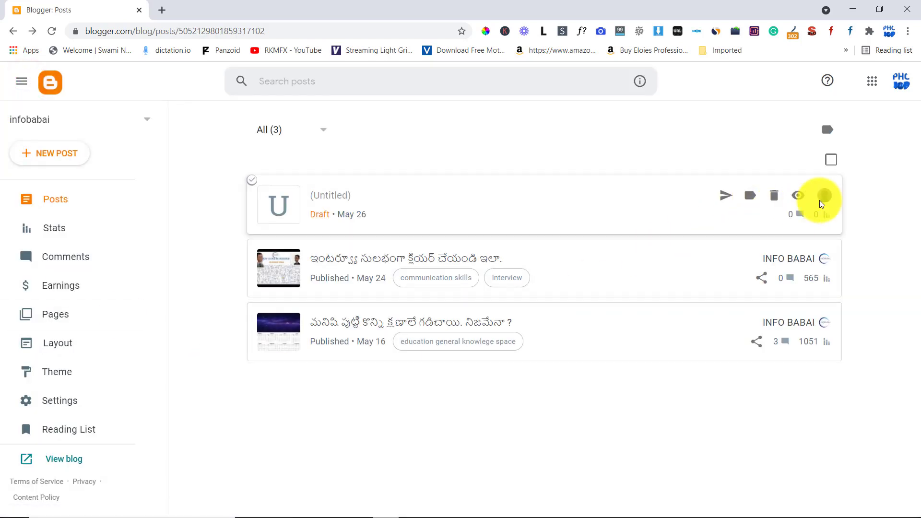
{"action": "left_click", "coordinate": [774, 195]}
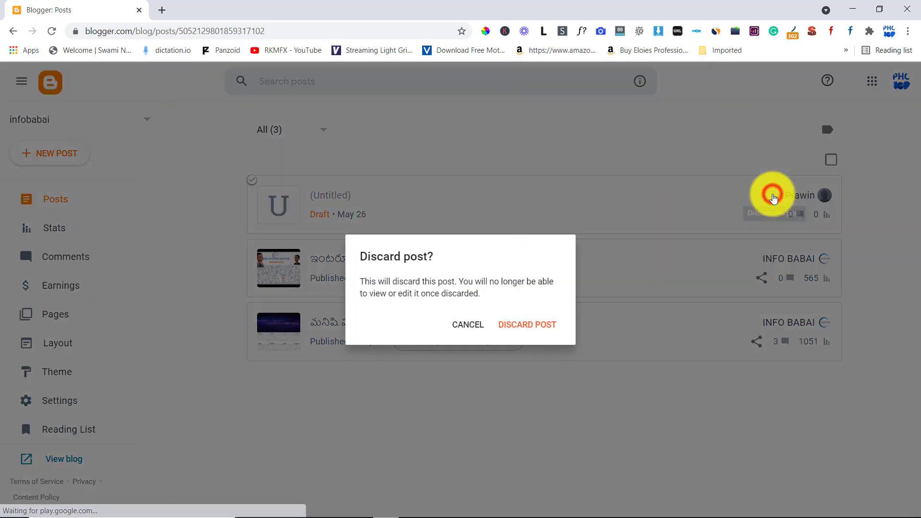
{"action": "left_click", "coordinate": [524, 324]}
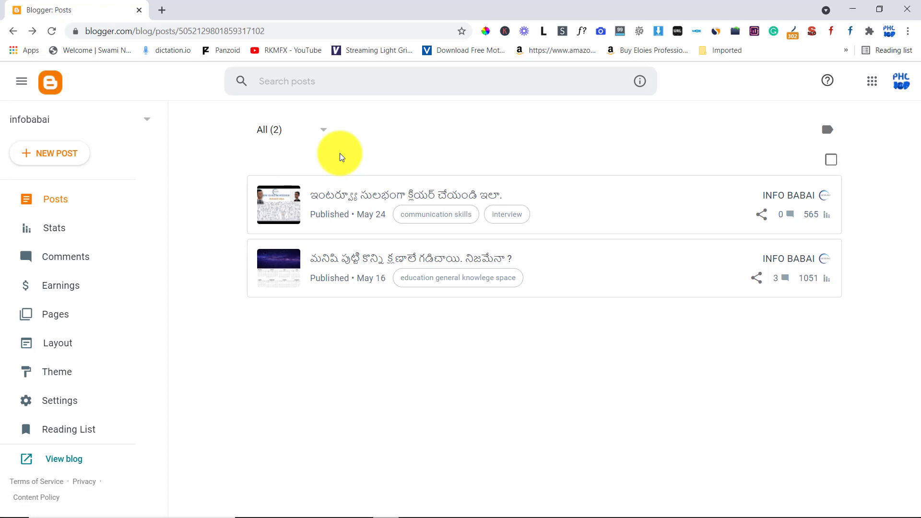
{"action": "left_click", "coordinate": [855, 10]}
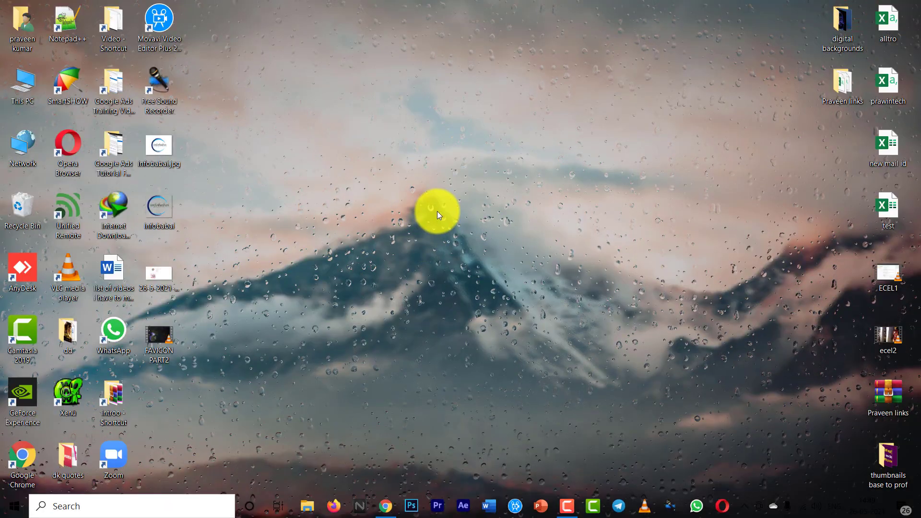